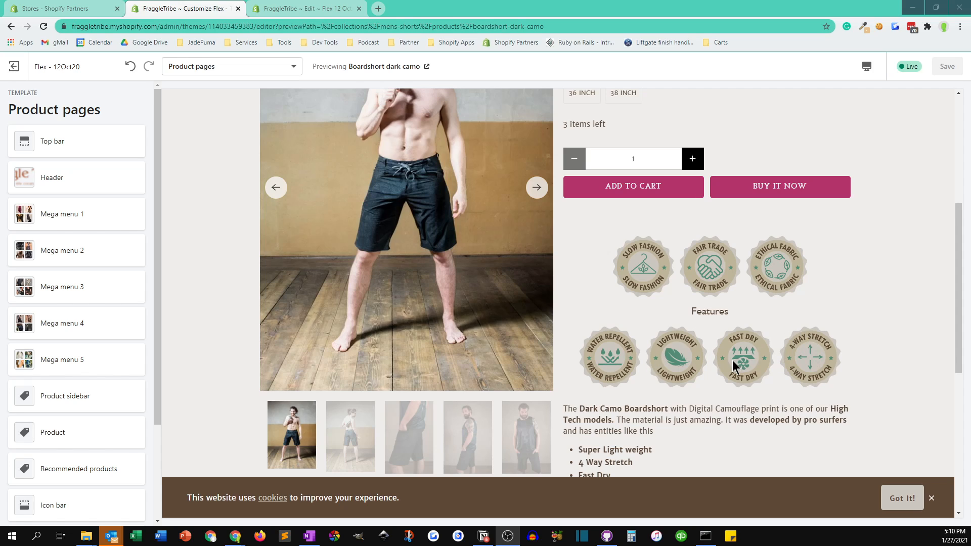
- Go to the product seals settings within the JadePuma Elements section of the theme settings
{"action": "scroll", "coordinate": [733, 361], "scroll_direction": "up", "scroll_amount": 6}
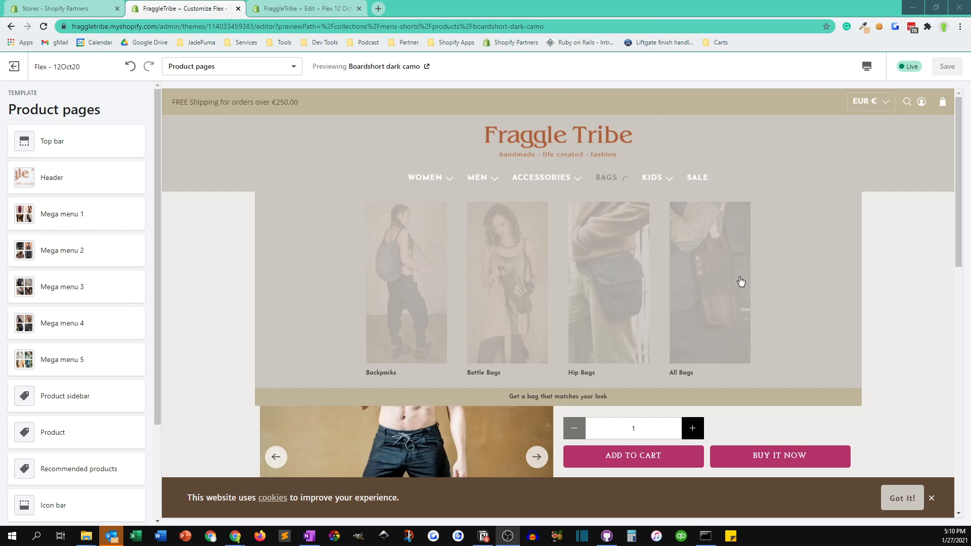
{"action": "scroll", "coordinate": [731, 162], "scroll_direction": "down", "scroll_amount": 10}
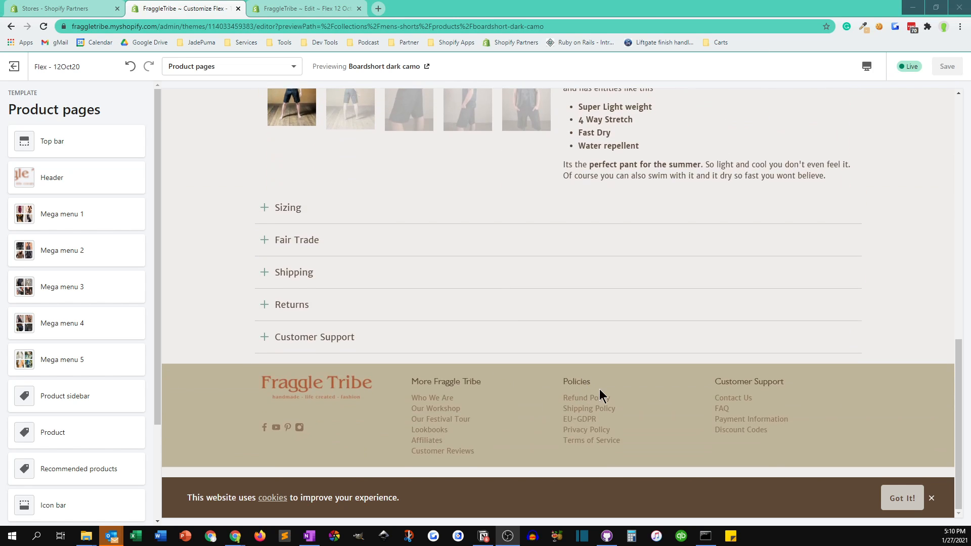
{"action": "scroll", "coordinate": [602, 391], "scroll_direction": "up", "scroll_amount": 5}
{"action": "scroll", "coordinate": [607, 391], "scroll_direction": "up", "scroll_amount": 1}
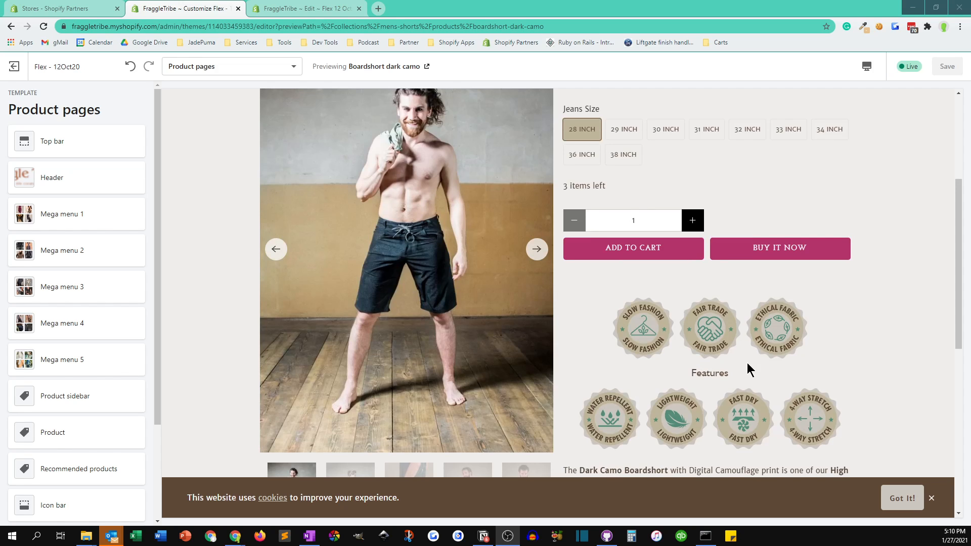
{"action": "scroll", "coordinate": [746, 366], "scroll_direction": "down", "scroll_amount": 2}
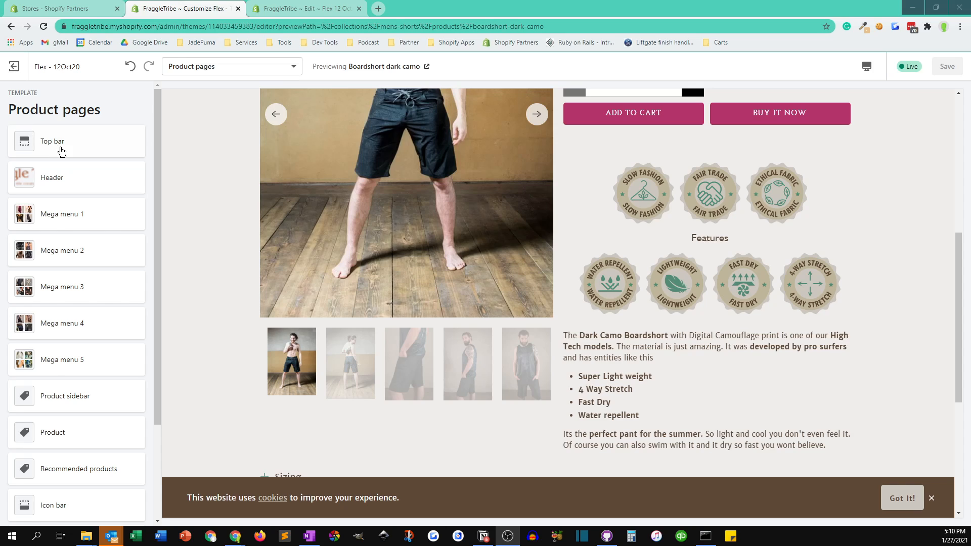
{"action": "scroll", "coordinate": [51, 440], "scroll_direction": "down", "scroll_amount": 3}
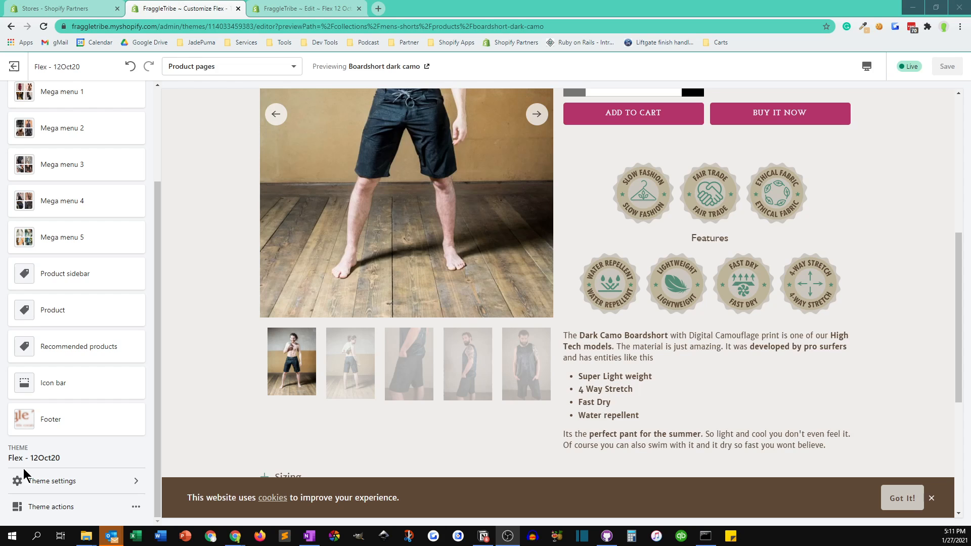
{"action": "left_click", "coordinate": [49, 484]}
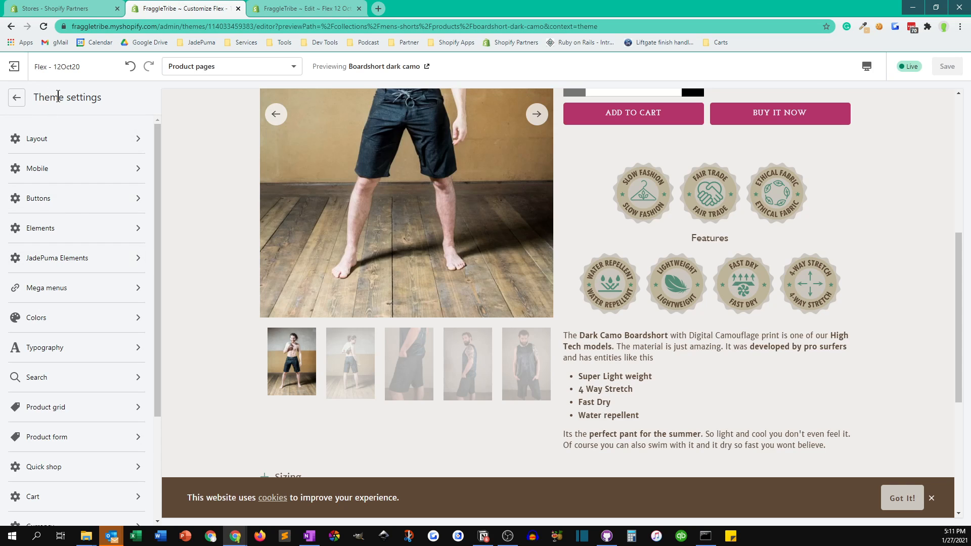
{"action": "left_click", "coordinate": [39, 266]}
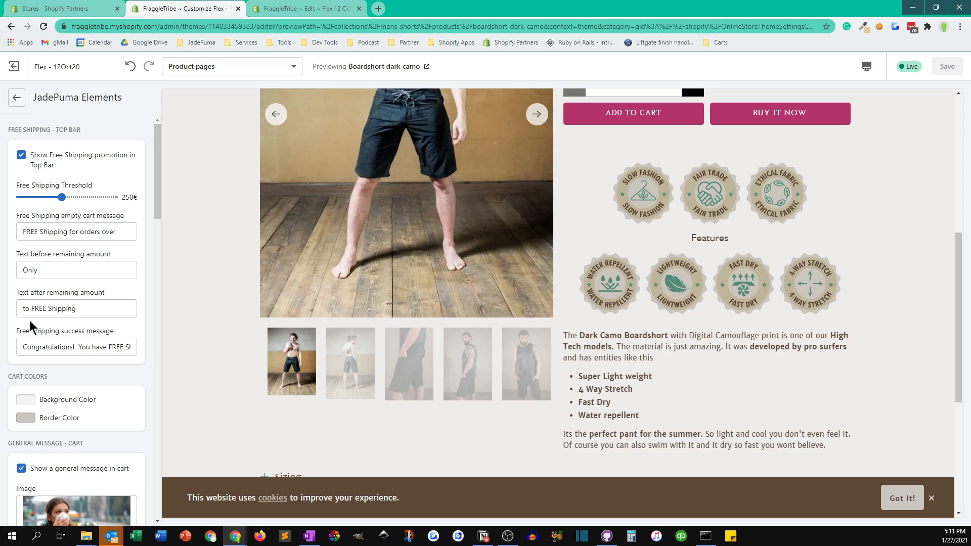
{"action": "scroll", "coordinate": [31, 329], "scroll_direction": "down", "scroll_amount": 20}
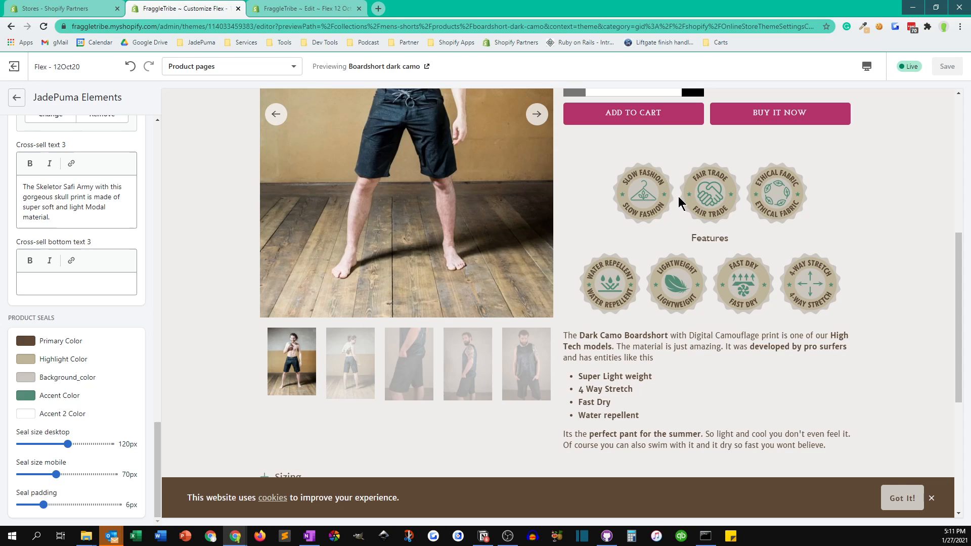
- Try green shades for the product seals' highlight color, ending on the gray-green #AEBCB6
{"action": "left_click", "coordinate": [25, 359]}
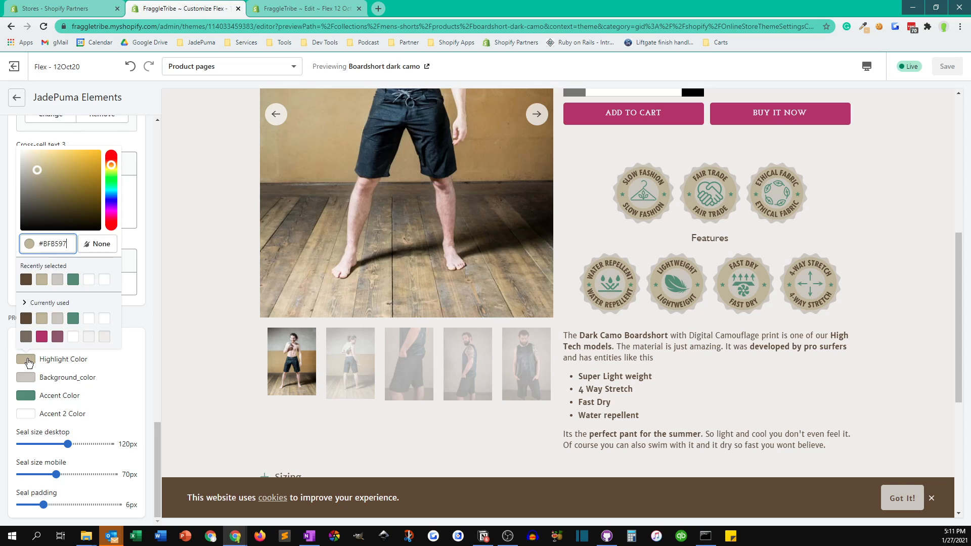
{"action": "left_click", "coordinate": [73, 279]}
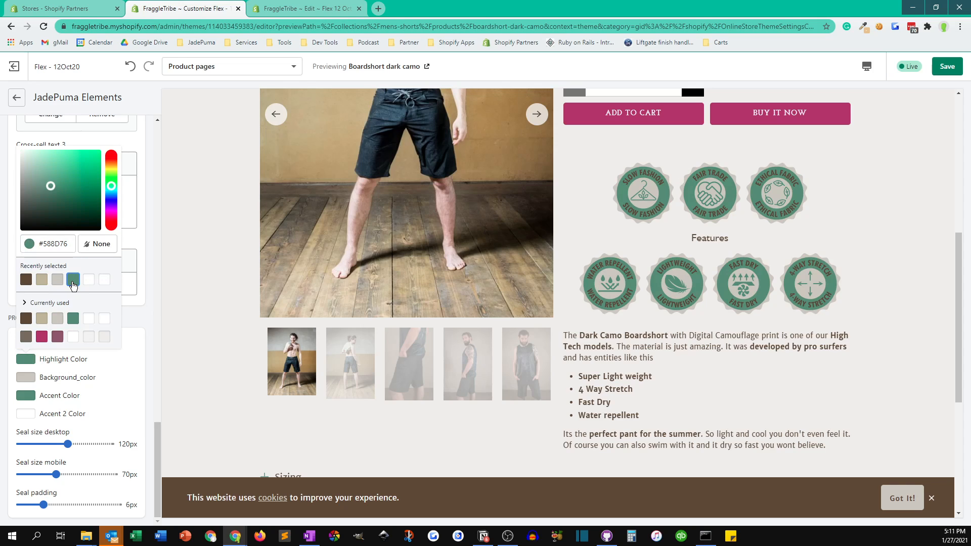
{"action": "left_click", "coordinate": [35, 154]}
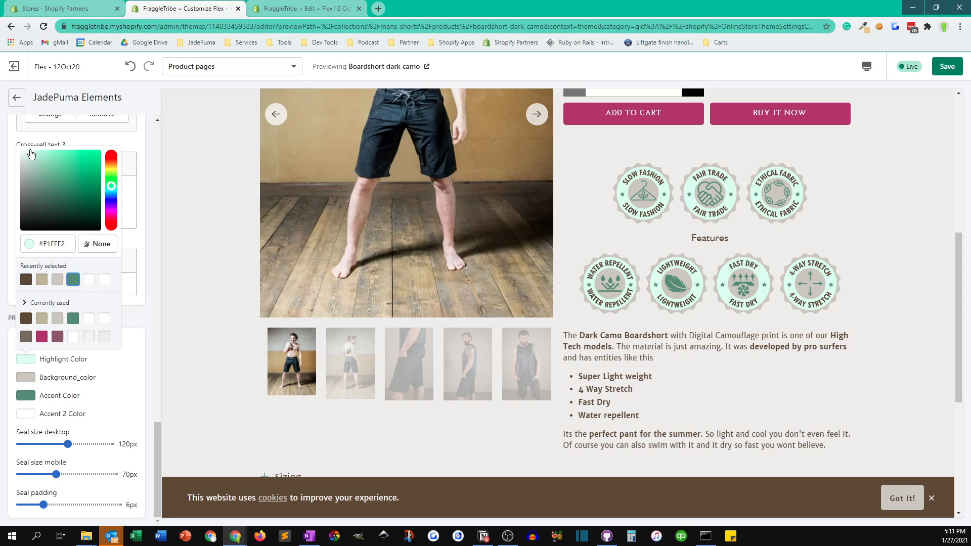
{"action": "mouse_move", "coordinate": [34, 153]}
{"action": "left_mouse_down"}
{"action": "mouse_move", "coordinate": [43, 172]}
{"action": "mouse_move", "coordinate": [32, 169]}
{"action": "mouse_move", "coordinate": [61, 170]}
{"action": "mouse_move", "coordinate": [29, 178]}
{"action": "mouse_move", "coordinate": [26, 188]}
{"action": "mouse_move", "coordinate": [27, 171]}
{"action": "left_mouse_up"}
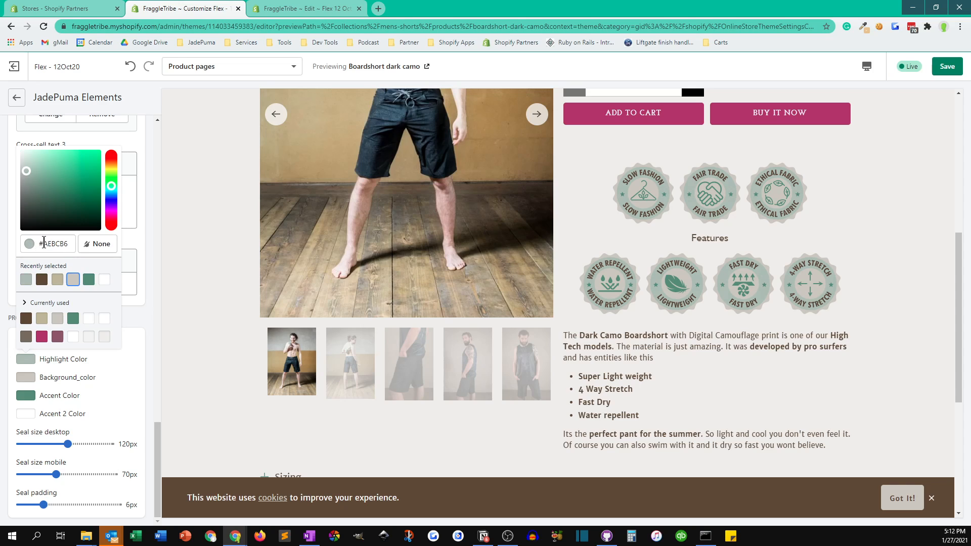
{"action": "left_click", "coordinate": [132, 141]}
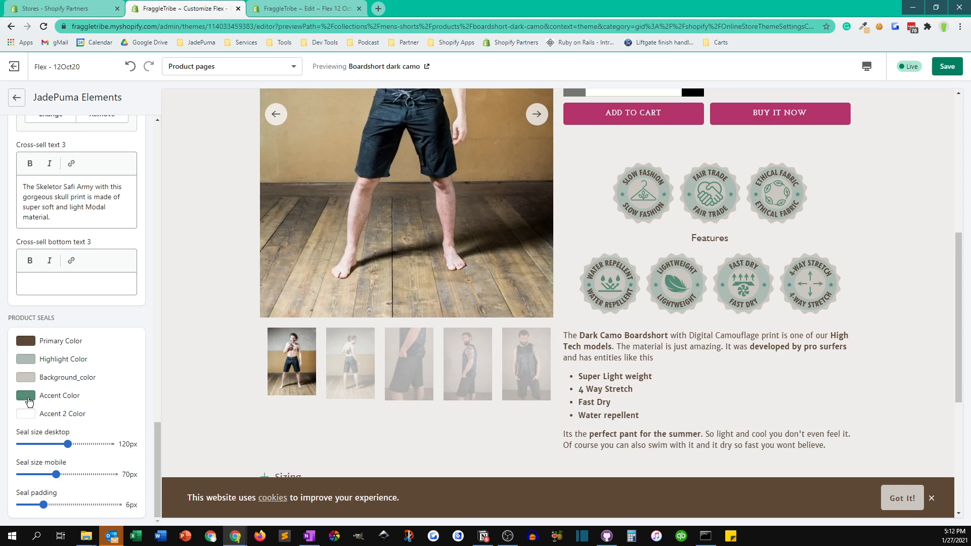
- Change the product seals' accent color to a more vivid green
{"action": "left_click", "coordinate": [26, 396]}
{"action": "mouse_move", "coordinate": [76, 230]}
{"action": "left_mouse_down"}
{"action": "mouse_move", "coordinate": [119, 226]}
{"action": "mouse_move", "coordinate": [104, 183]}
{"action": "mouse_move", "coordinate": [92, 202]}
{"action": "mouse_move", "coordinate": [131, 259]}
{"action": "mouse_move", "coordinate": [95, 211]}
{"action": "mouse_move", "coordinate": [68, 251]}
{"action": "mouse_move", "coordinate": [80, 183]}
{"action": "mouse_move", "coordinate": [72, 218]}
{"action": "left_mouse_up"}
{"action": "left_click", "coordinate": [110, 386]}
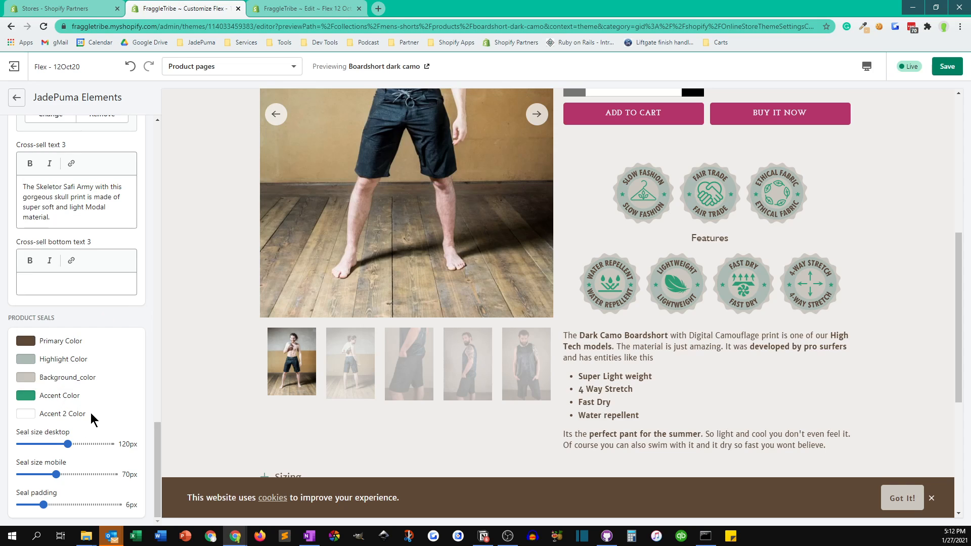
- Set the product seals' background color to black, #000000, and check the seals in the page preview
{"action": "left_click", "coordinate": [25, 378]}
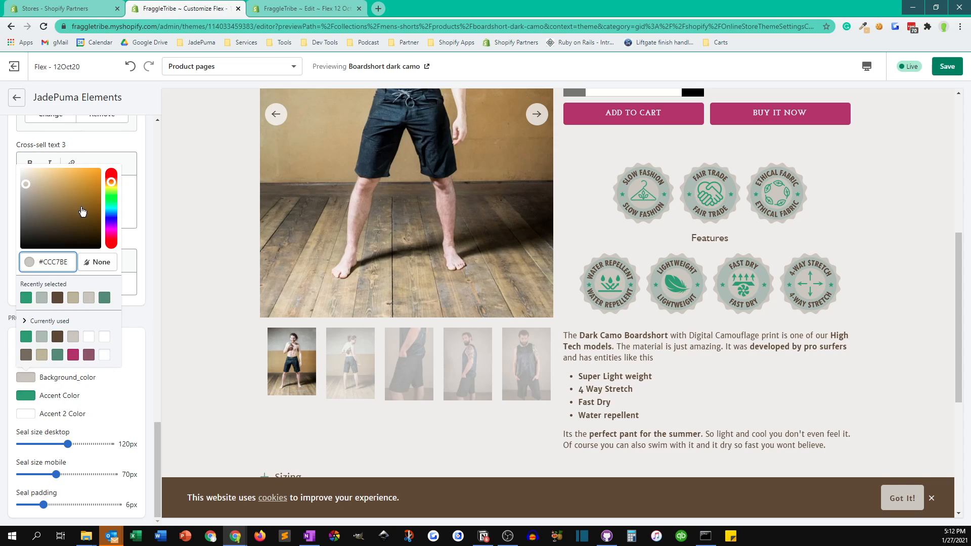
{"action": "left_click_drag", "start_coordinate": [81, 211], "coordinate": [12, 258]}
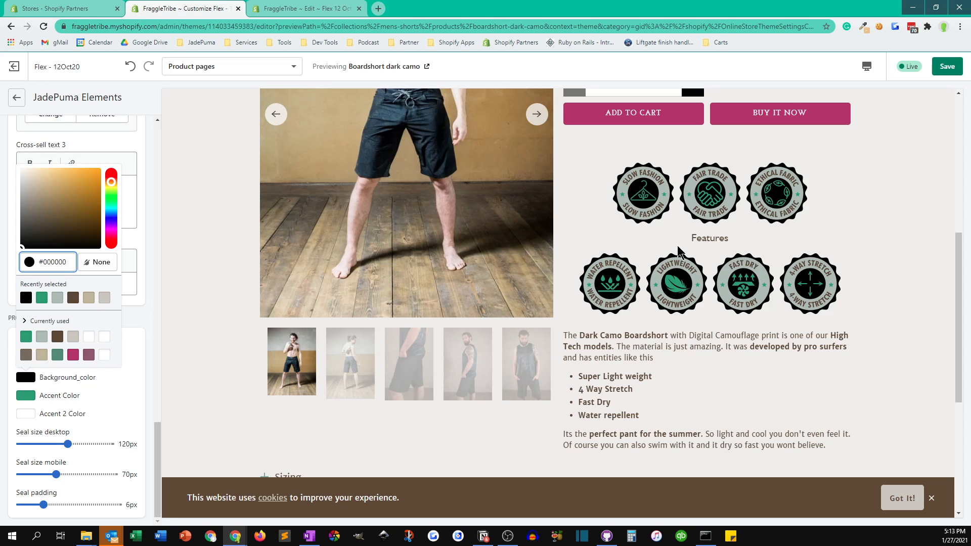
{"action": "scroll", "coordinate": [698, 262], "scroll_direction": "up", "scroll_amount": 2}
{"action": "scroll", "coordinate": [697, 257], "scroll_direction": "down", "scroll_amount": 2}
{"action": "scroll", "coordinate": [638, 138], "scroll_direction": "up", "scroll_amount": 1}
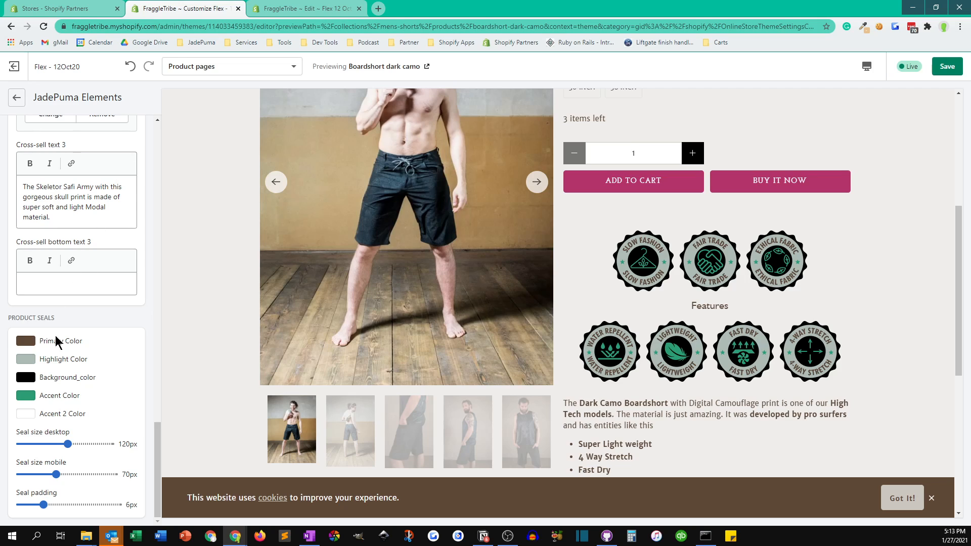
- Change the product seals' primary color to a bright cyan
{"action": "left_click", "coordinate": [26, 341]}
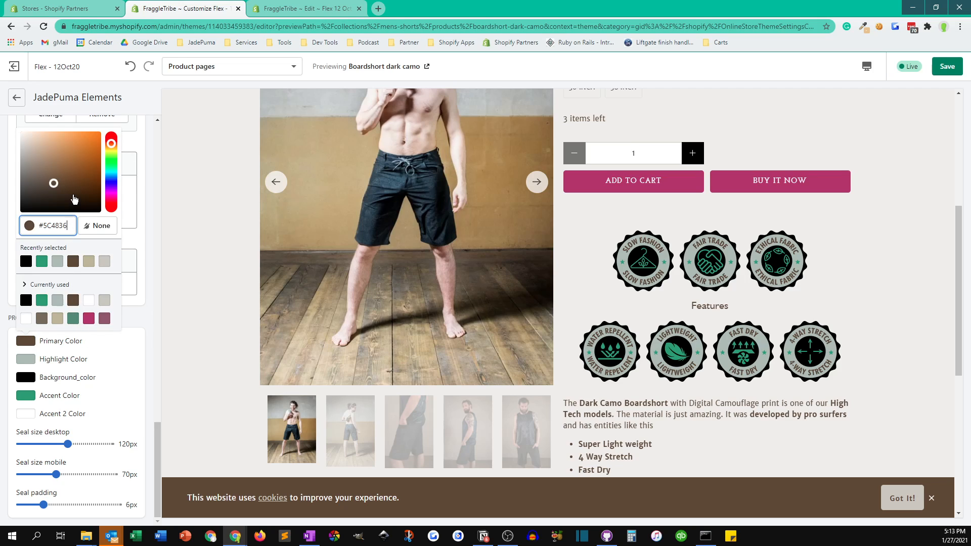
{"action": "left_click", "coordinate": [66, 202]}
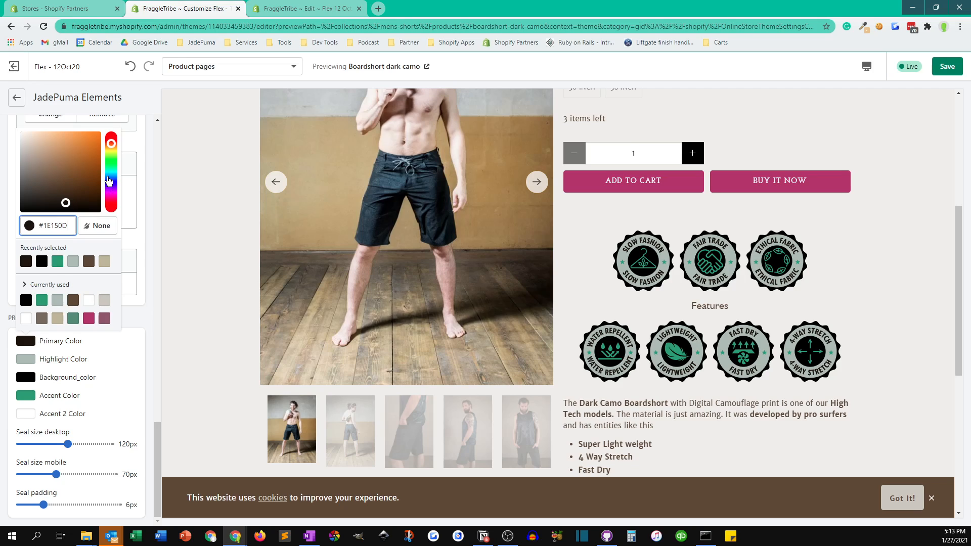
{"action": "left_click", "coordinate": [108, 180]}
{"action": "left_click", "coordinate": [111, 174]}
{"action": "left_click", "coordinate": [85, 156]}
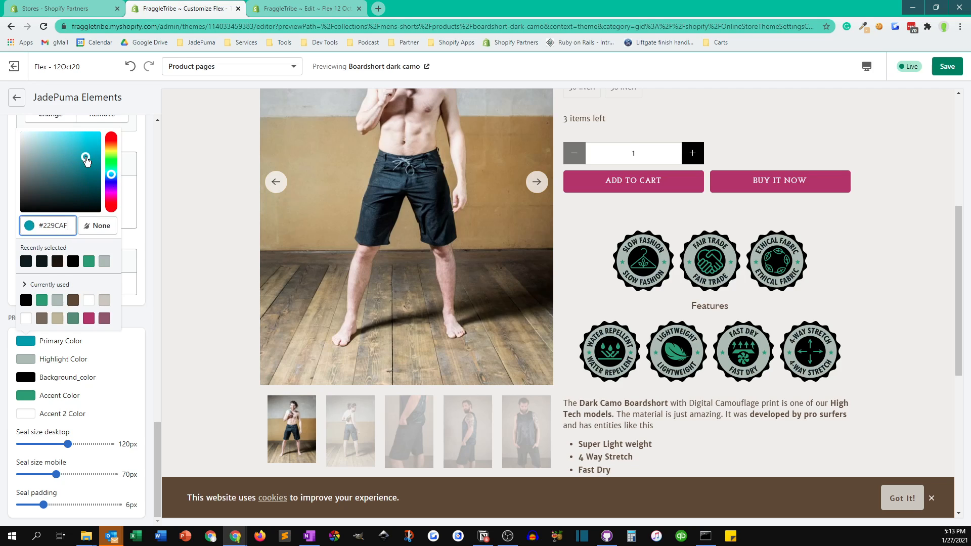
{"action": "left_click_drag", "start_coordinate": [86, 156], "coordinate": [87, 123]}
{"action": "left_click", "coordinate": [117, 380]}
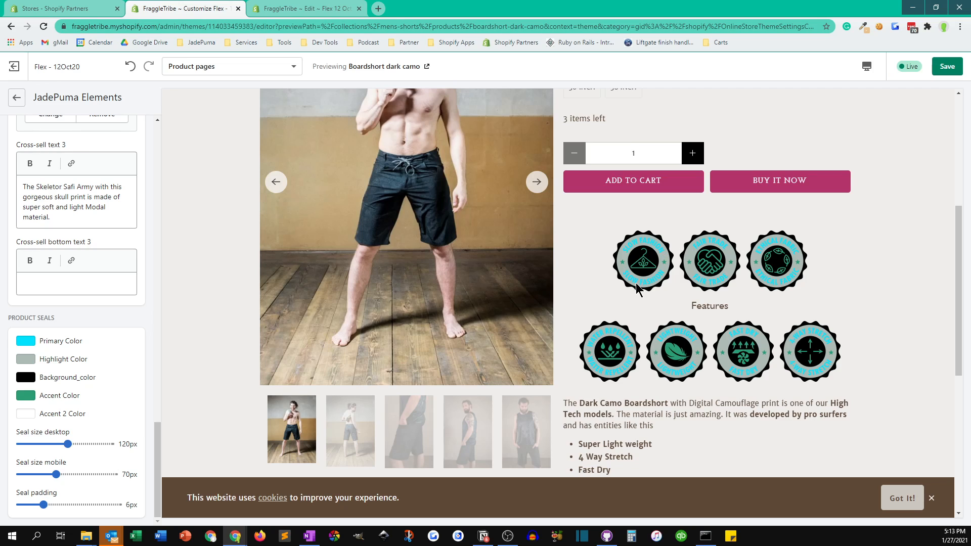
- Try desktop seal sizes of 75 px and 200 px, and reload the theme editor to discard all unsaved seal changes
{"action": "left_click_drag", "start_coordinate": [68, 443], "coordinate": [45, 443]}
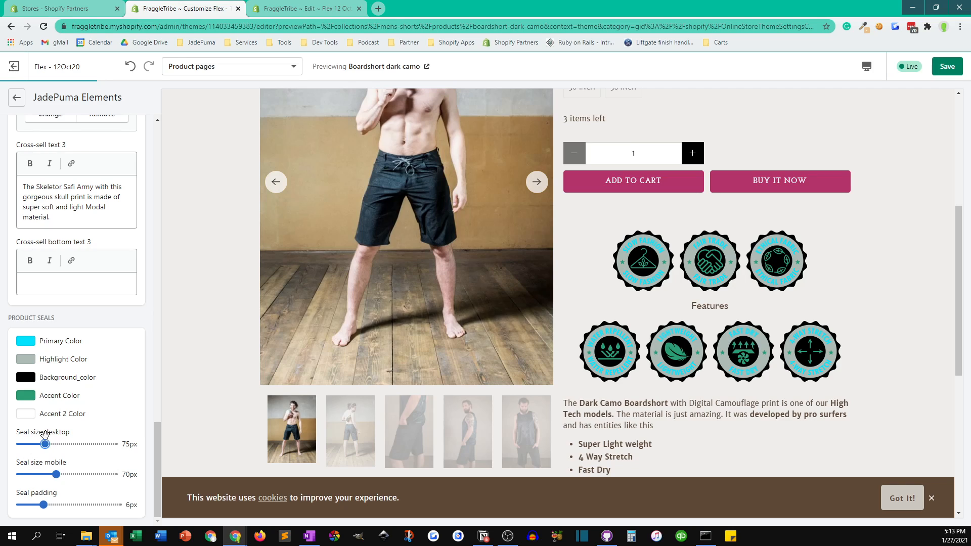
{"action": "left_click_drag", "start_coordinate": [47, 447], "coordinate": [171, 468]}
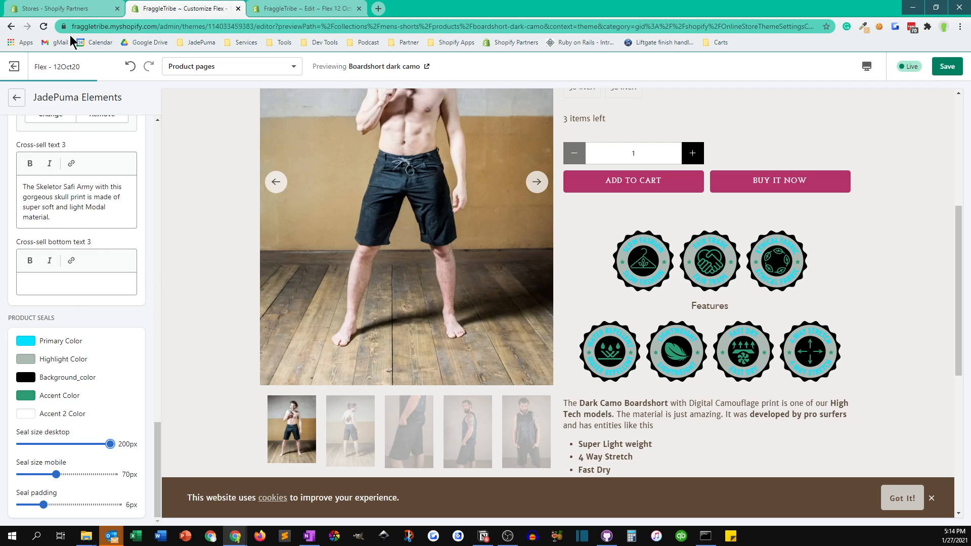
{"action": "left_click", "coordinate": [44, 26]}
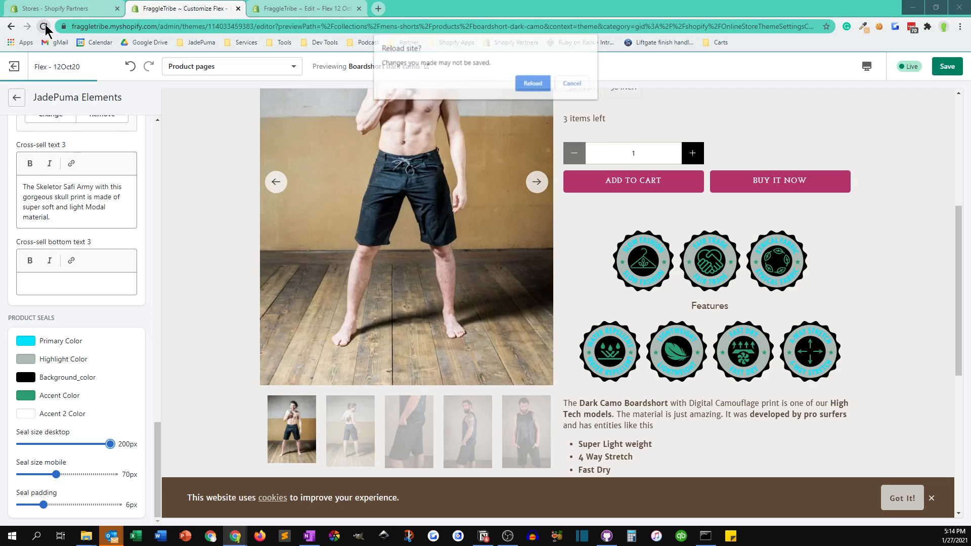
{"action": "left_click", "coordinate": [533, 84]}
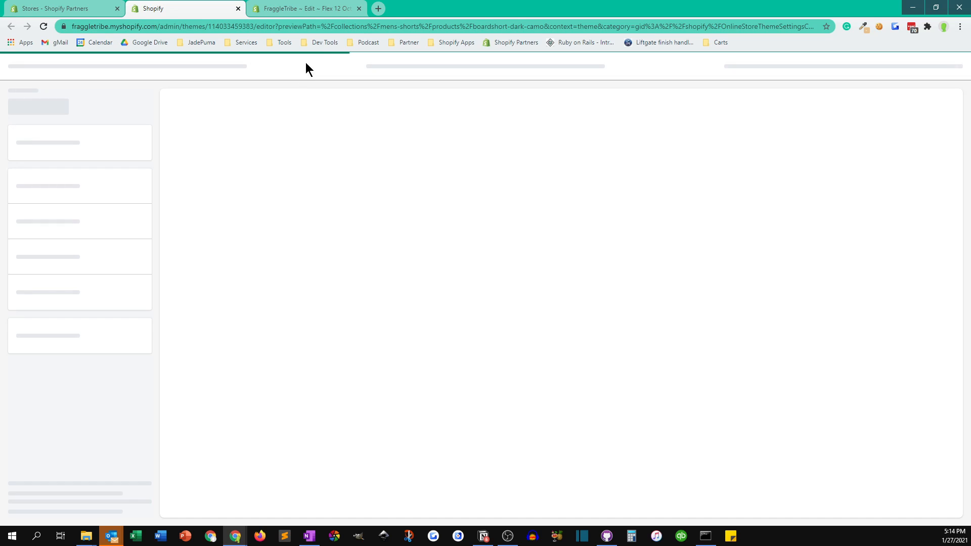
- Open the live storefront store.fraggletribe.com in a new browser tab
{"action": "left_click", "coordinate": [379, 9]}
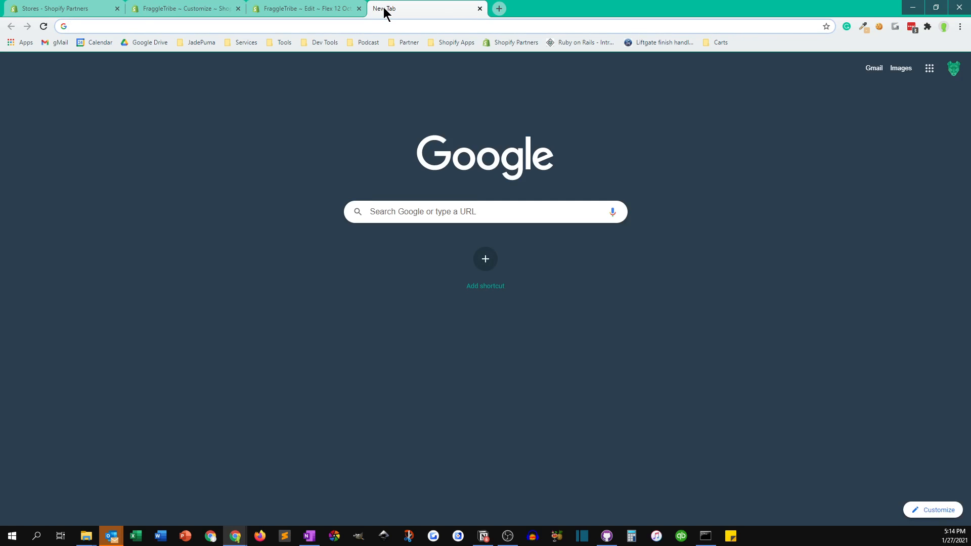
{"action": "type", "text": "sto"}
{"action": "key", "text": "Return"}
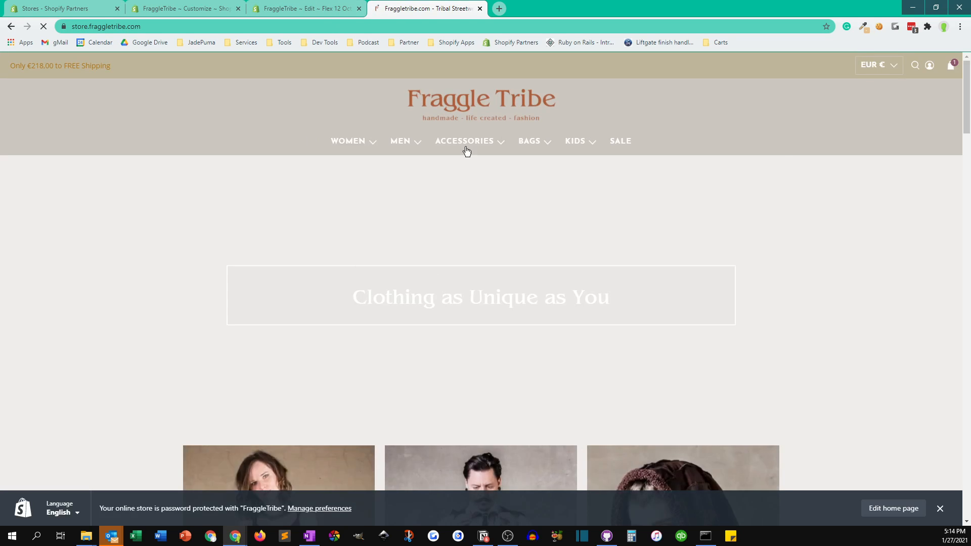
- Open the Boardshort Dark Camo product from the men's shorts collection and examine its seals on the live page
{"action": "mouse_move", "coordinate": [413, 145]}
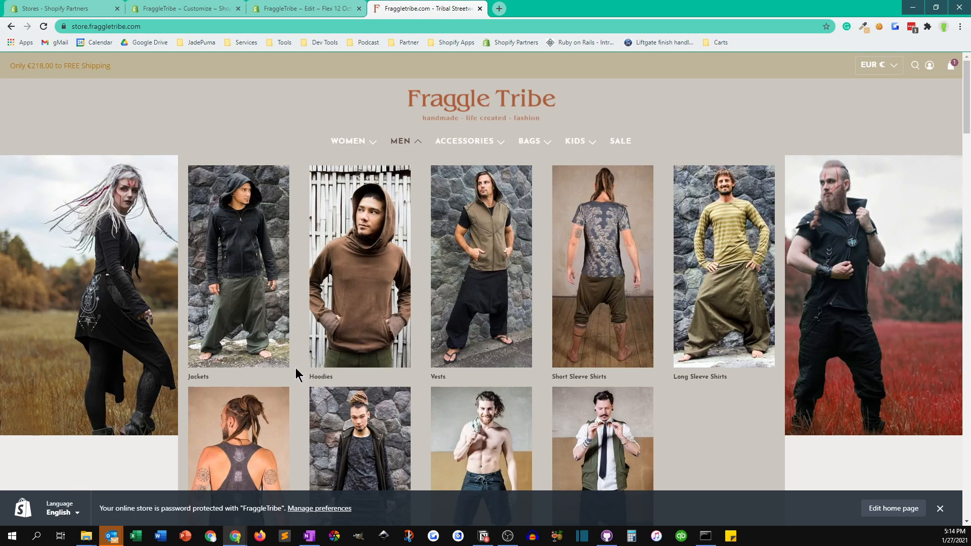
{"action": "scroll", "coordinate": [352, 435], "scroll_direction": "down", "scroll_amount": 7}
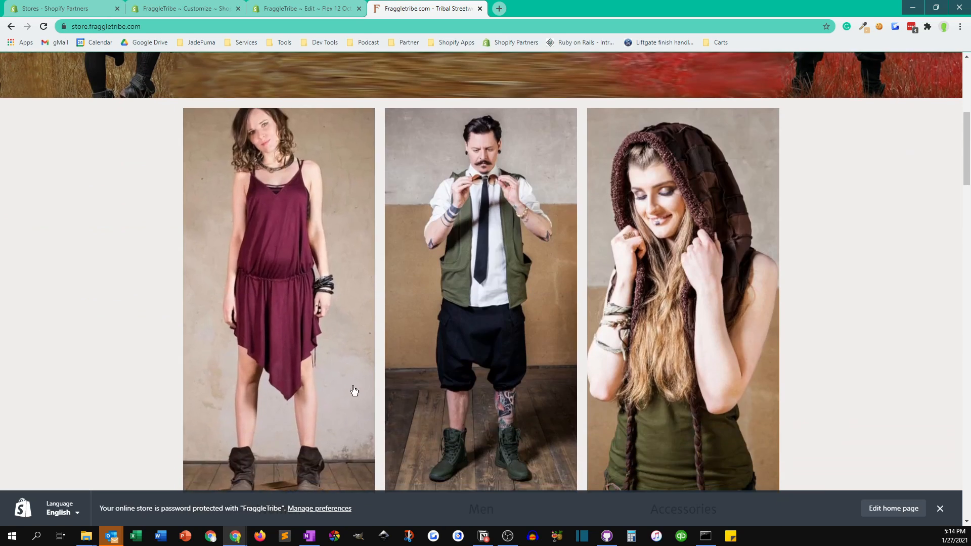
{"action": "scroll", "coordinate": [353, 391], "scroll_direction": "up", "scroll_amount": 7}
{"action": "scroll", "coordinate": [461, 355], "scroll_direction": "down", "scroll_amount": 9}
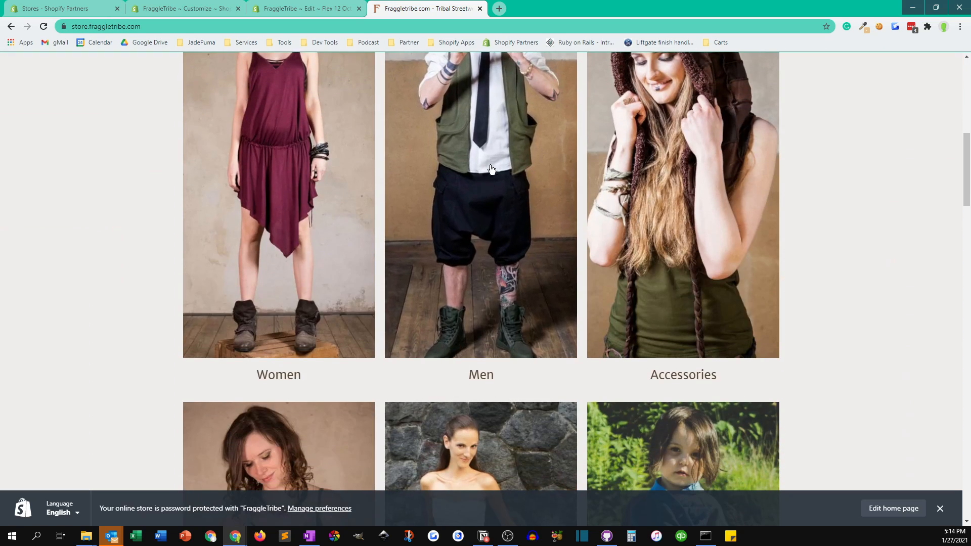
{"action": "scroll", "coordinate": [408, 268], "scroll_direction": "up", "scroll_amount": 9}
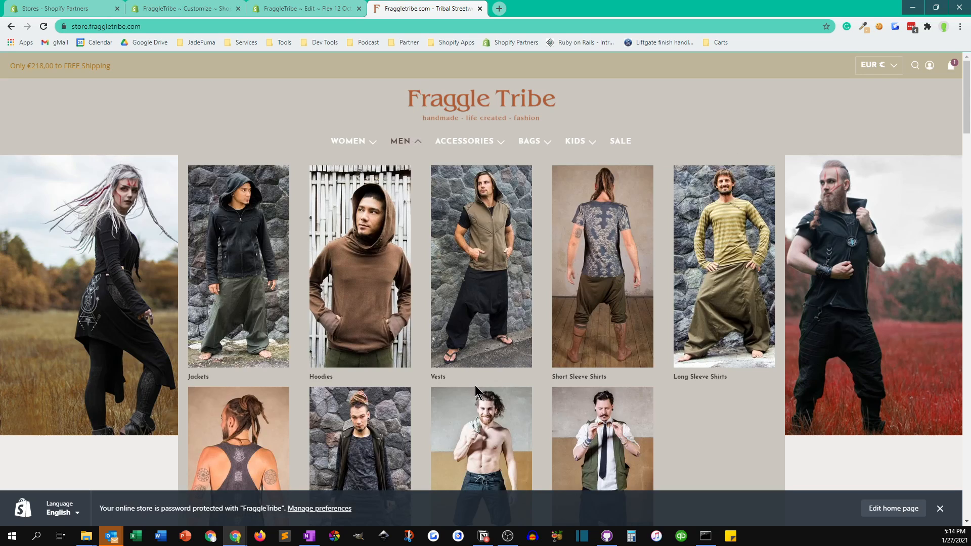
{"action": "left_click", "coordinate": [475, 401]}
{"action": "scroll", "coordinate": [466, 350], "scroll_direction": "down", "scroll_amount": 3}
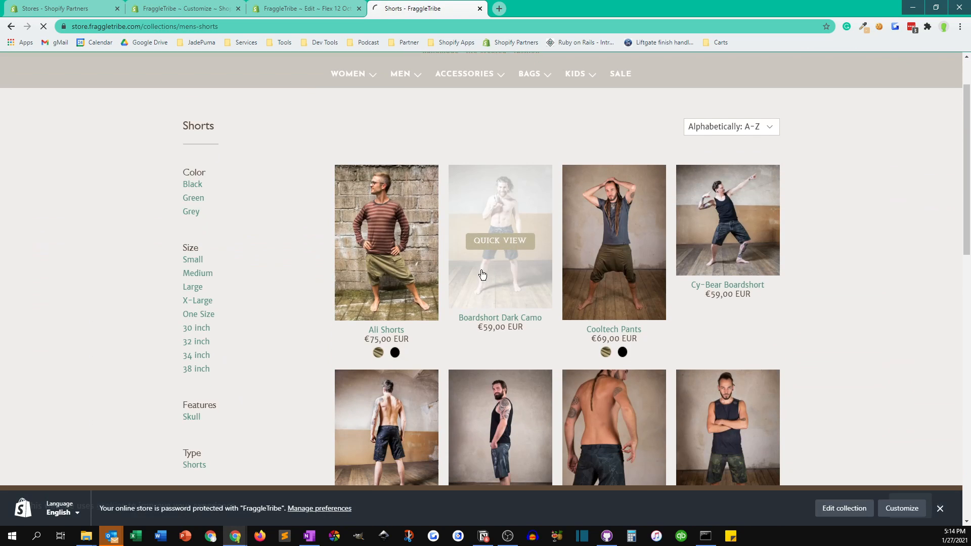
{"action": "left_click", "coordinate": [482, 274]}
{"action": "scroll", "coordinate": [572, 317], "scroll_direction": "down", "scroll_amount": 6}
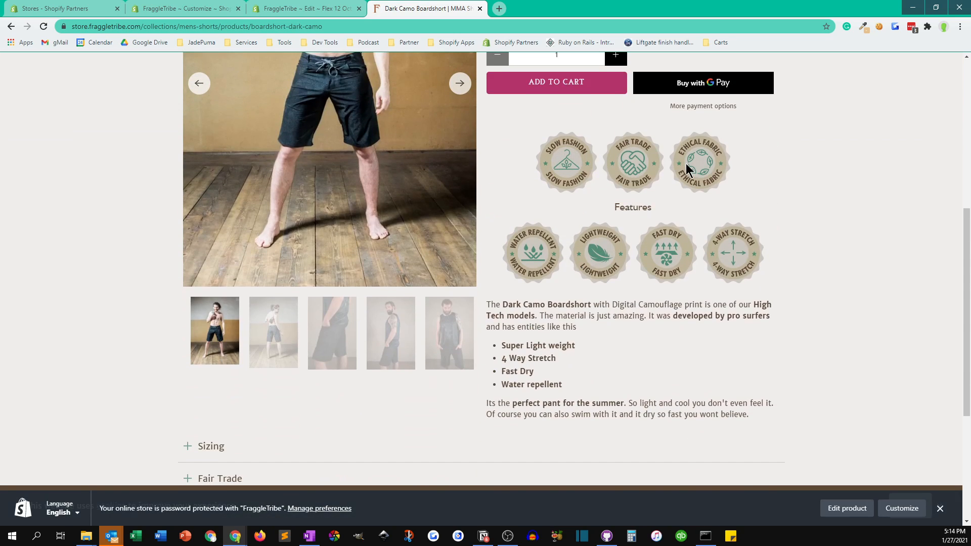
- Return to the theme editor and bring up the product seals settings in JadePuma Elements
{"action": "left_click", "coordinate": [201, 9]}
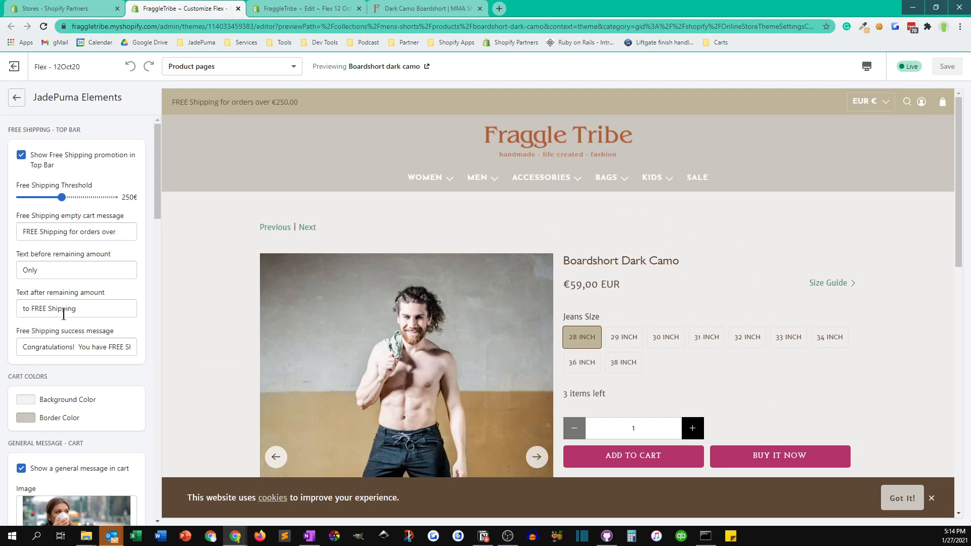
{"action": "scroll", "coordinate": [63, 314], "scroll_direction": "down", "scroll_amount": 20}
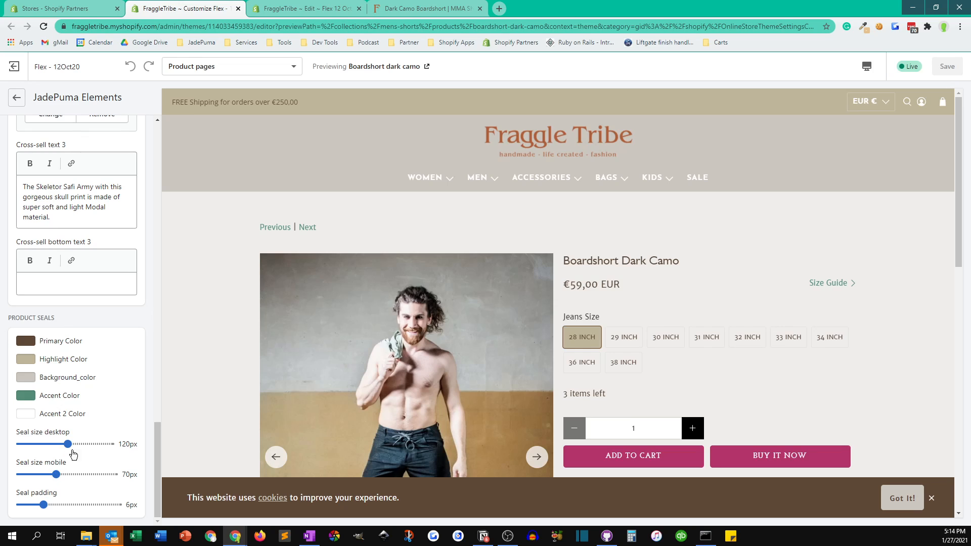
- Try a desktop seal size of 160 px, save the theme, and check the seals on the live Boardshort Dark Camo page
{"action": "left_click", "coordinate": [90, 444]}
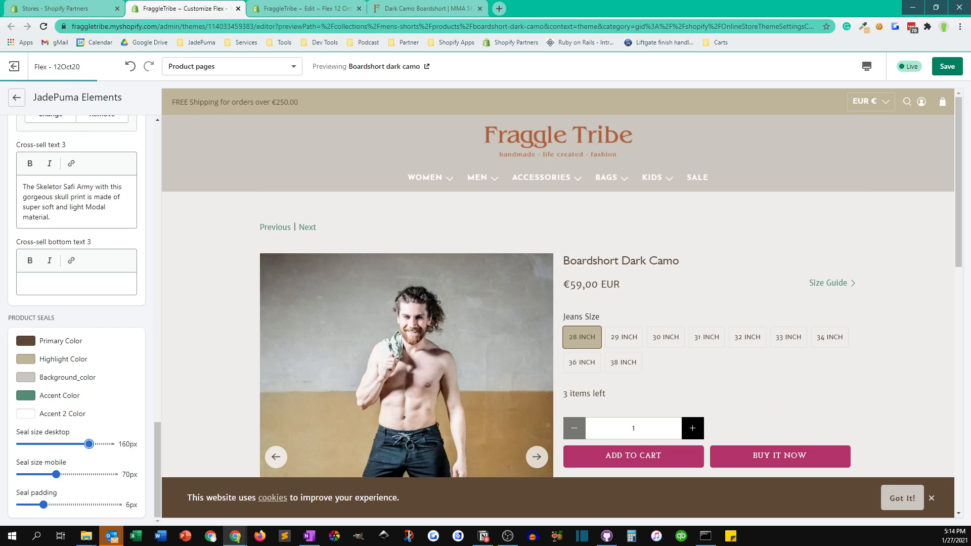
{"action": "left_click", "coordinate": [944, 66]}
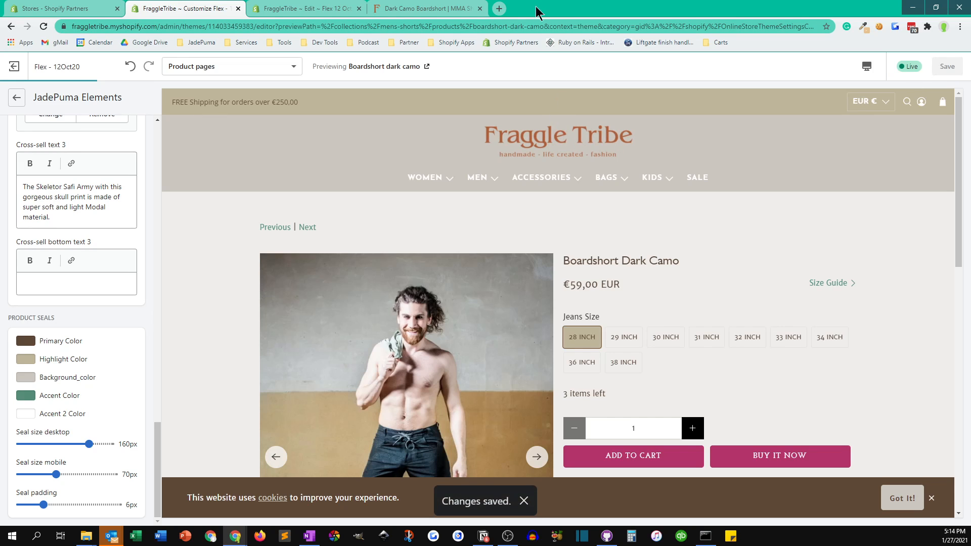
{"action": "left_click", "coordinate": [438, 10]}
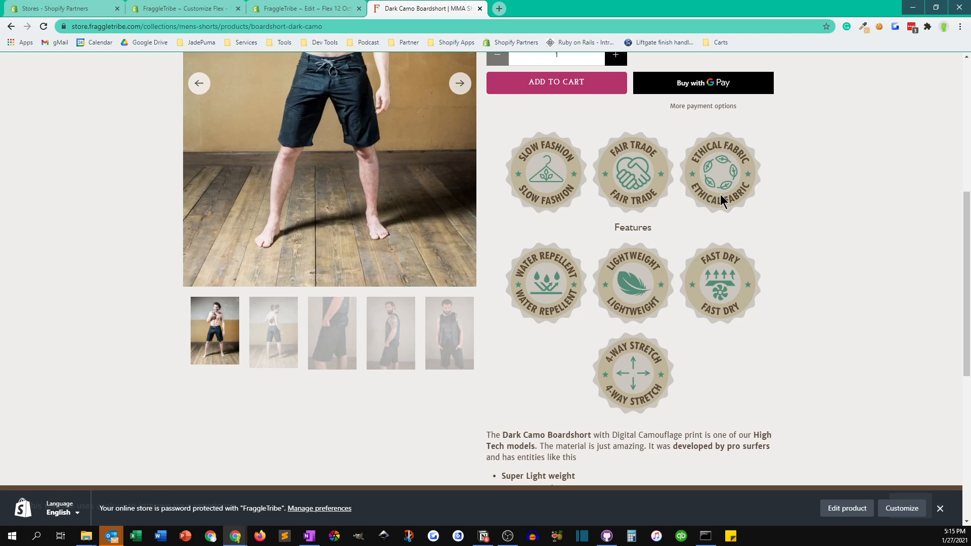
- Try a seal padding of 15 px in the theme settings, save it, and reload the live product page to check the spacing
{"action": "left_click", "coordinate": [299, 9]}
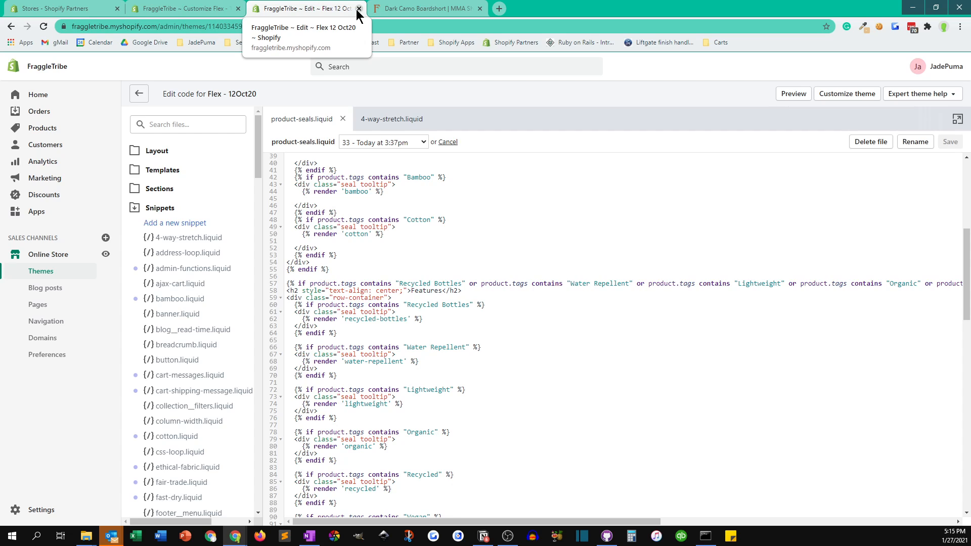
{"action": "left_click", "coordinate": [223, 9]}
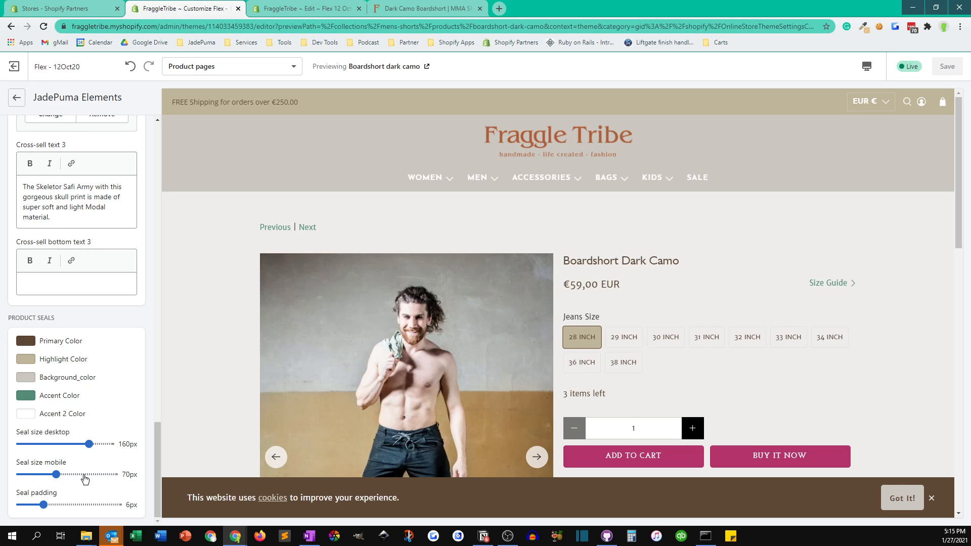
{"action": "left_click_drag", "start_coordinate": [42, 505], "coordinate": [76, 504]}
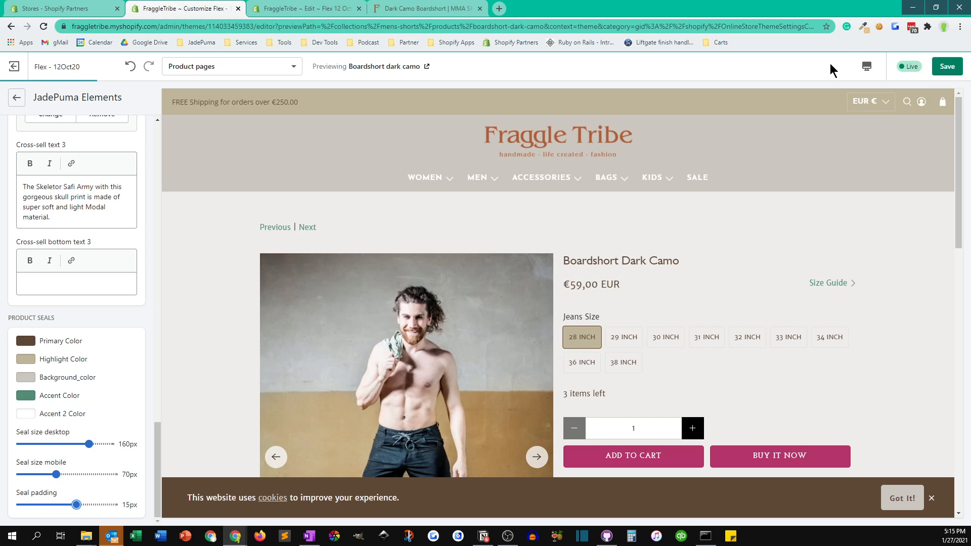
{"action": "left_click", "coordinate": [950, 67]}
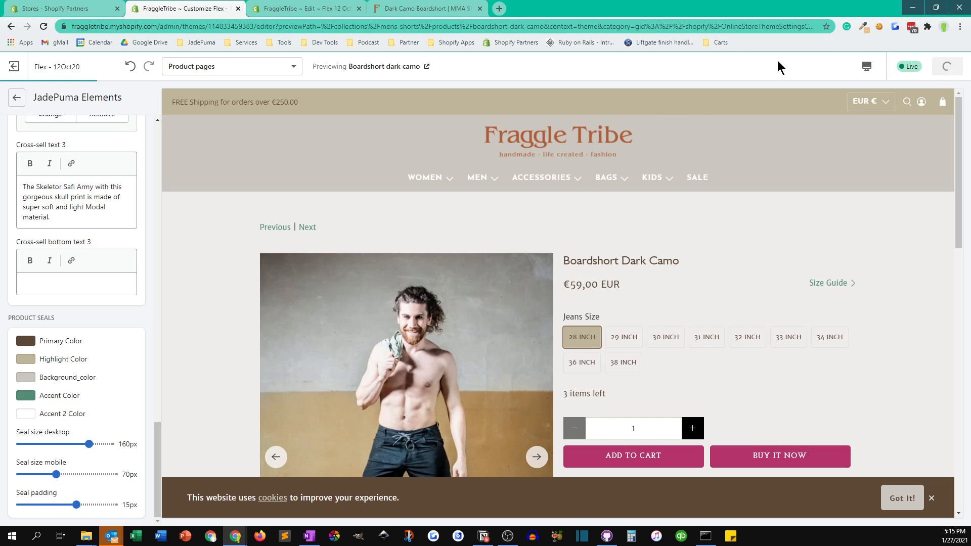
{"action": "left_click", "coordinate": [404, 11]}
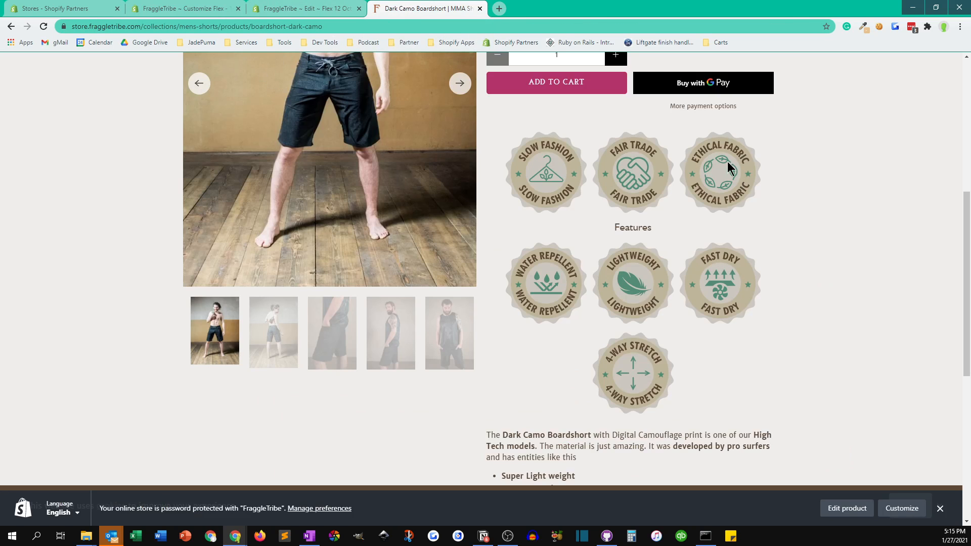
{"action": "left_click", "coordinate": [44, 27]}
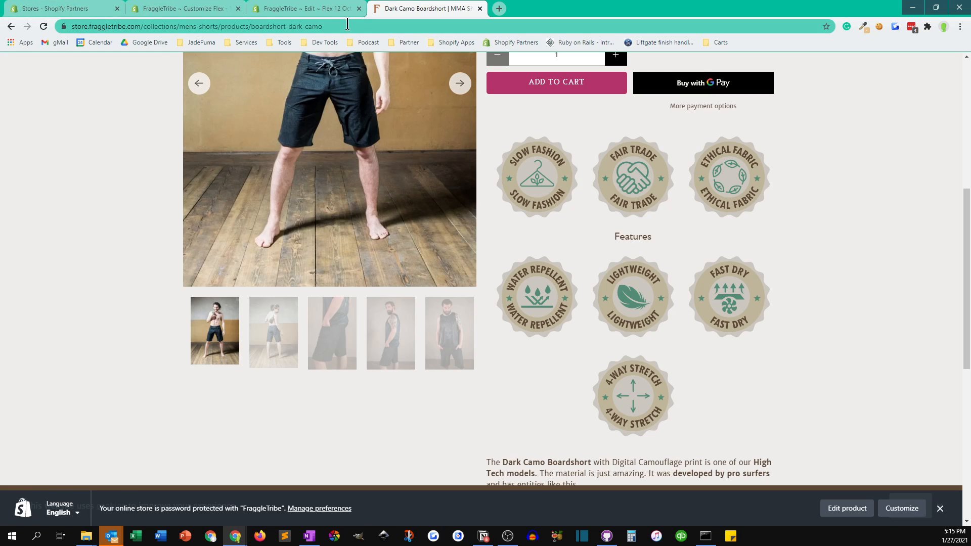
- Set the desktop seal size to 120 px and the seal padding to 6 px, save, and reload the live product page
{"action": "left_click", "coordinate": [296, 13]}
{"action": "left_click", "coordinate": [188, 14]}
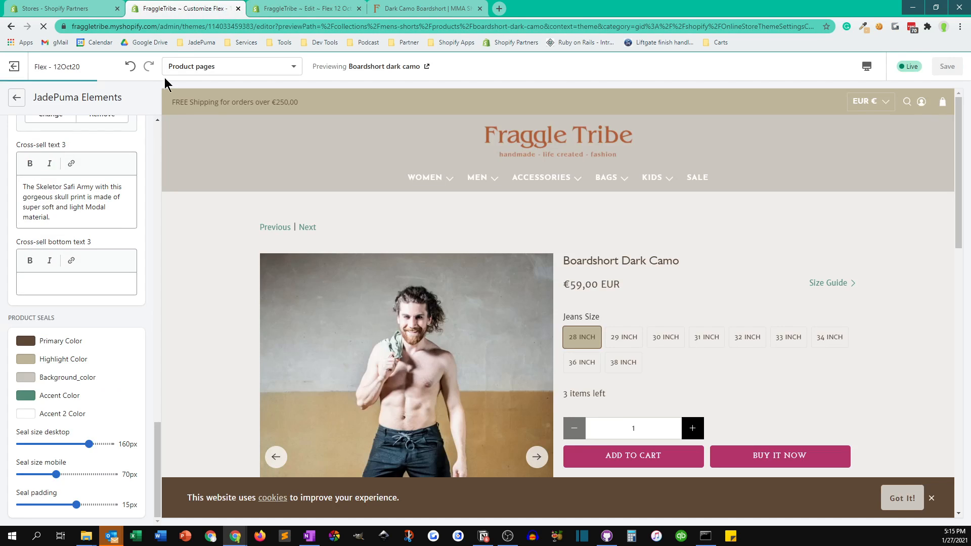
{"action": "left_click_drag", "start_coordinate": [94, 446], "coordinate": [67, 444]}
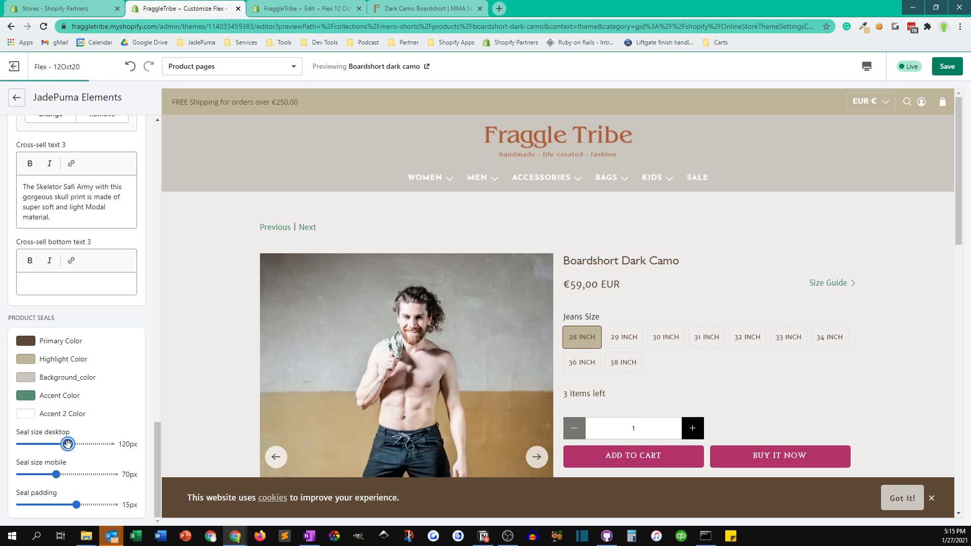
{"action": "left_click_drag", "start_coordinate": [76, 504], "coordinate": [44, 506]}
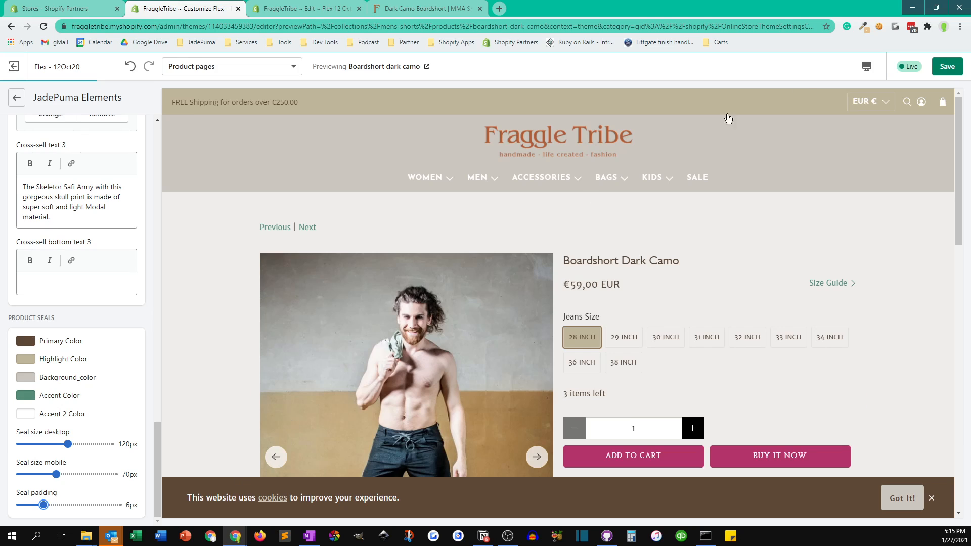
{"action": "left_click", "coordinate": [944, 67]}
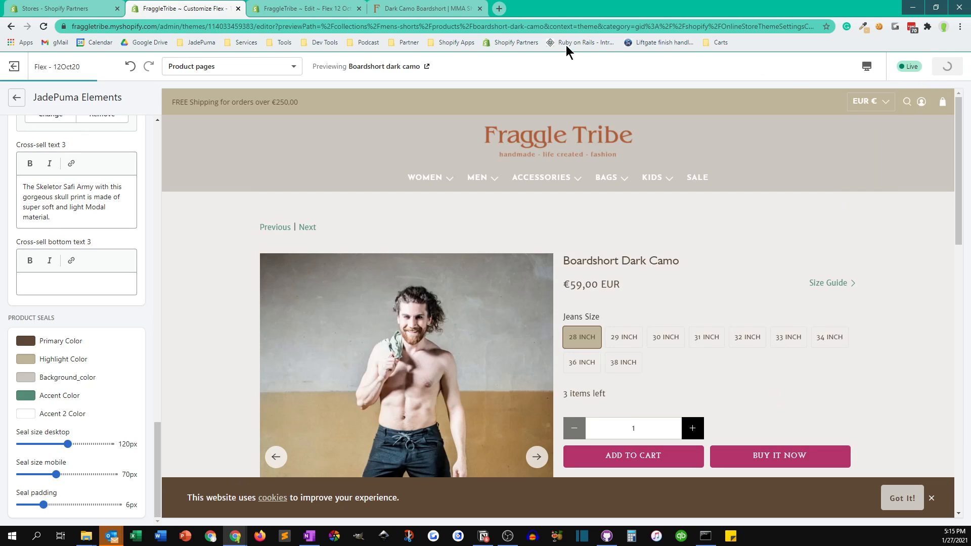
{"action": "left_click", "coordinate": [431, 8]}
{"action": "left_click", "coordinate": [43, 27]}
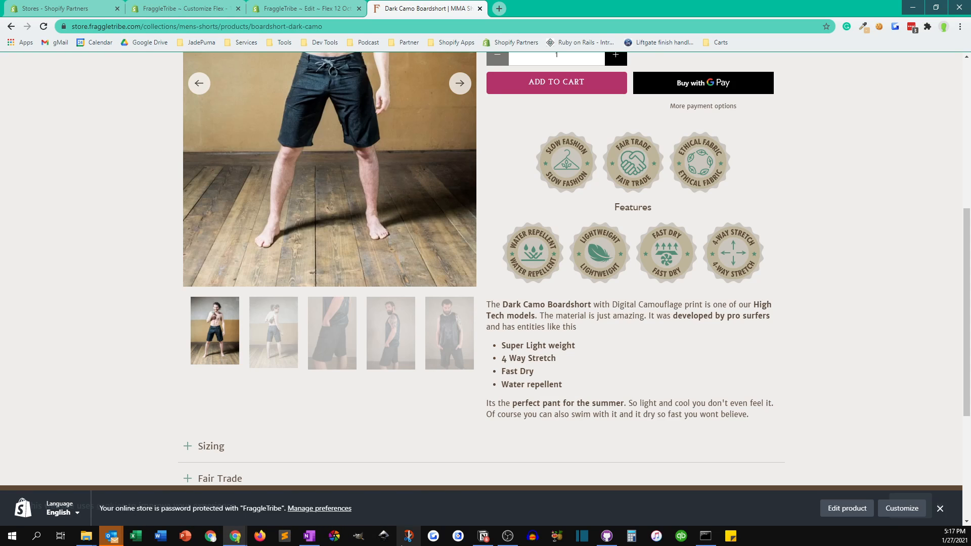
- Switch to the FraggleTribe-Icons folder and inspect the layers and paths of the Spandex-web.svg seal in Inkscape's XML Editor
{"action": "left_click", "coordinate": [86, 537]}
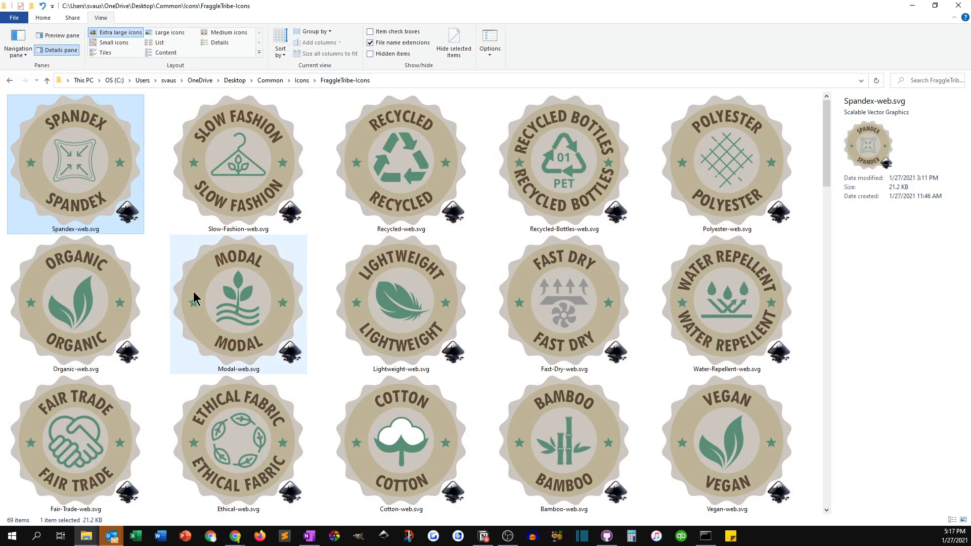
{"action": "left_click", "coordinate": [152, 501]}
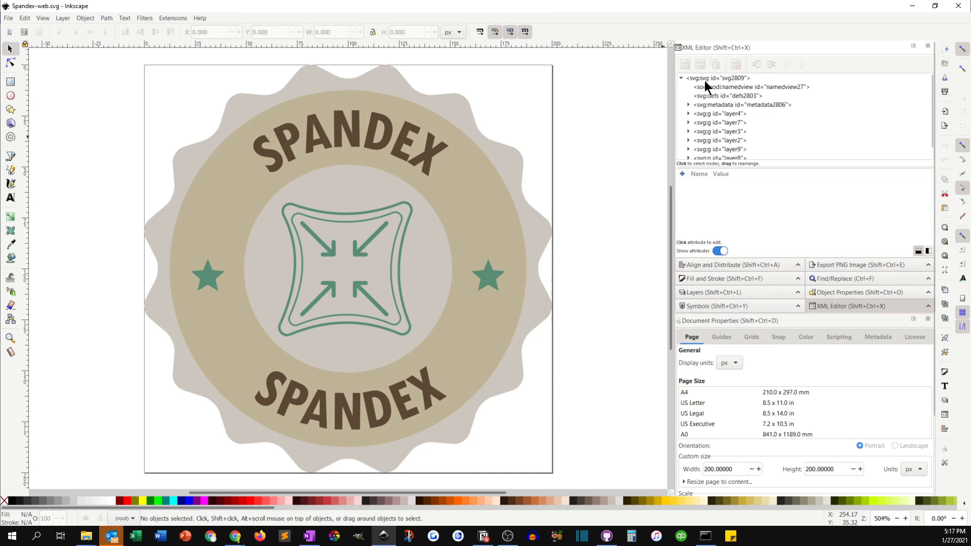
{"action": "left_click", "coordinate": [688, 105]}
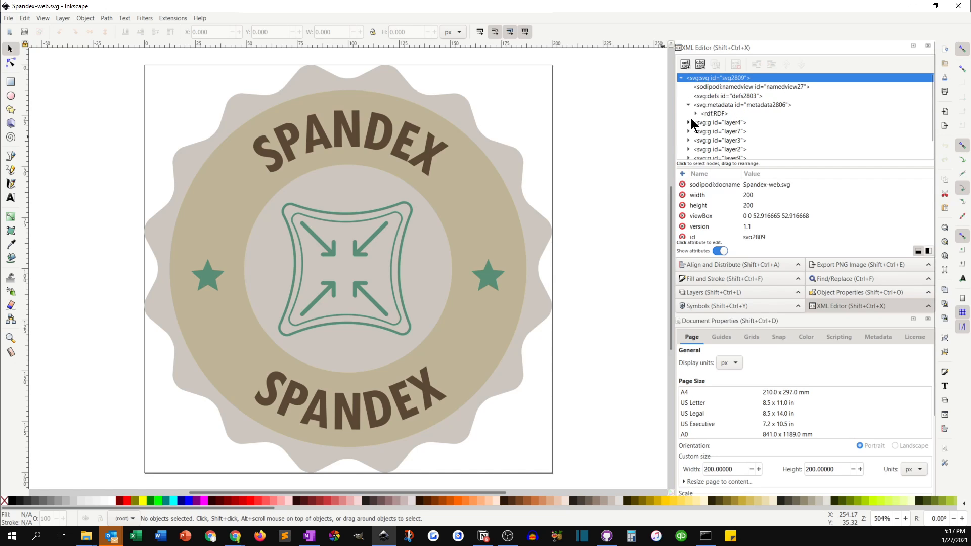
{"action": "left_click", "coordinate": [686, 123]}
{"action": "left_click", "coordinate": [695, 114]}
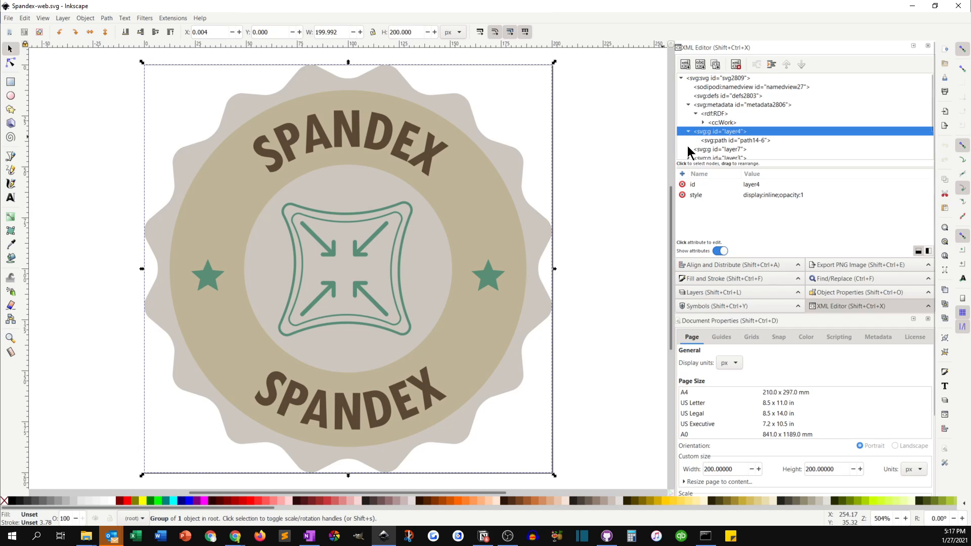
{"action": "left_click", "coordinate": [689, 149]}
{"action": "scroll", "coordinate": [760, 129], "scroll_direction": "down", "scroll_amount": 1}
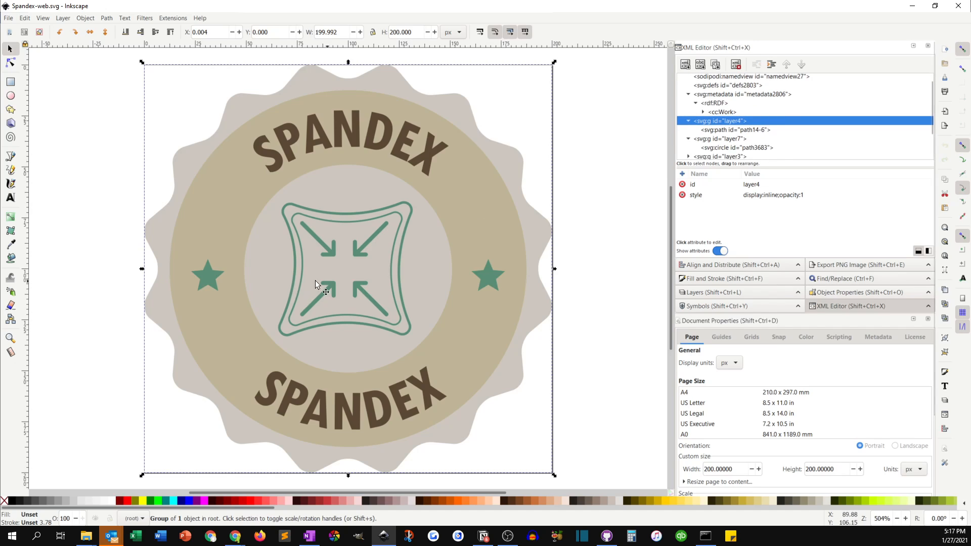
{"action": "left_click", "coordinate": [688, 156]}
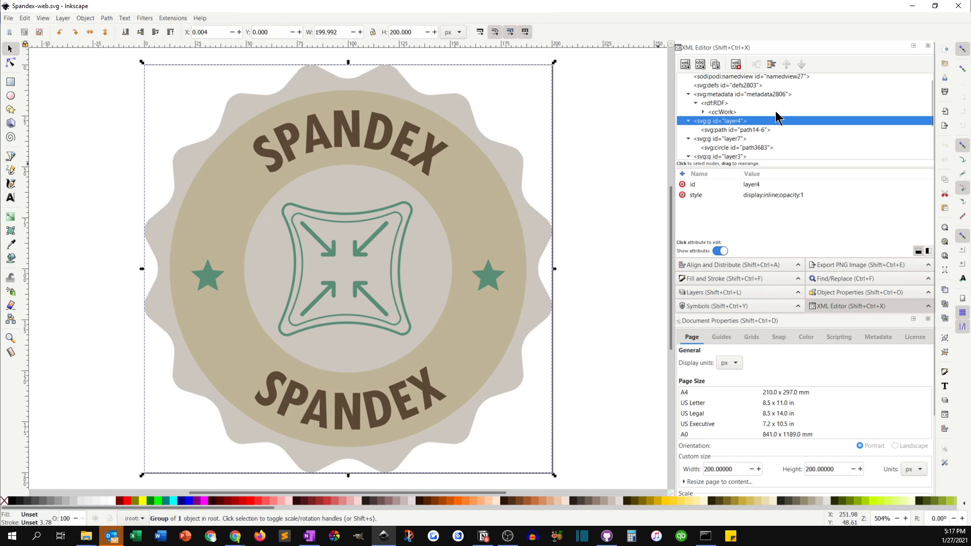
{"action": "left_click", "coordinate": [912, 5]}
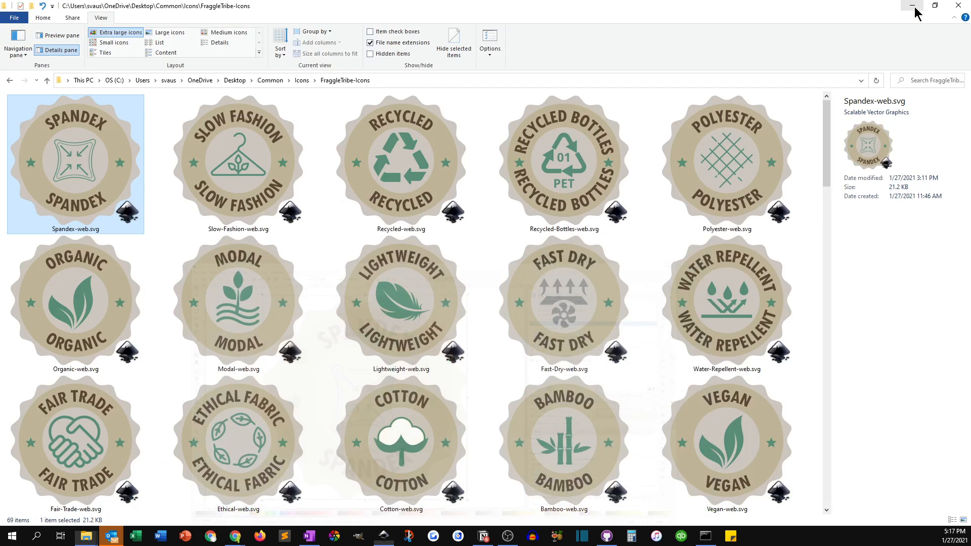
- Open Spandex-web.svg from the icons folder in Sublime Text and examine the classes in its SVG code
{"action": "right_click", "coordinate": [82, 189]}
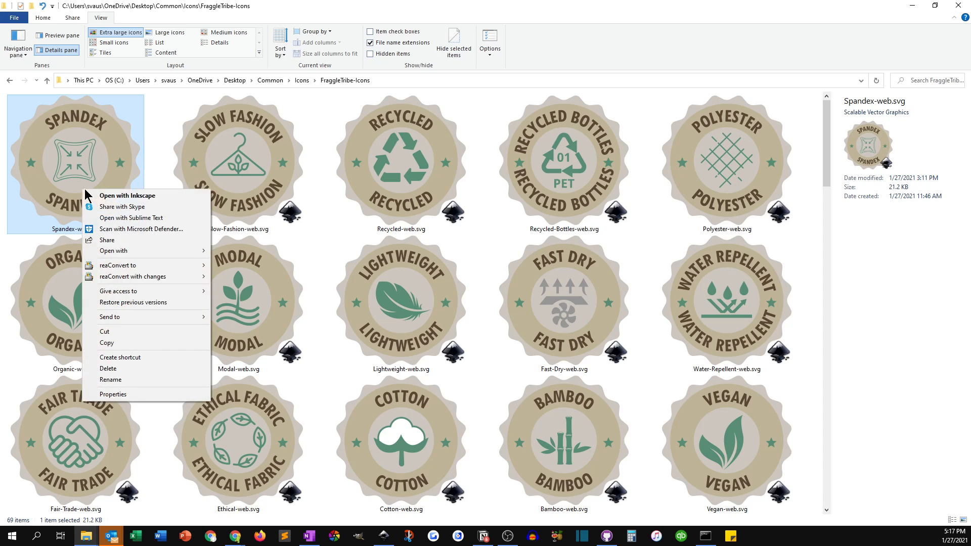
{"action": "left_click", "coordinate": [123, 222]}
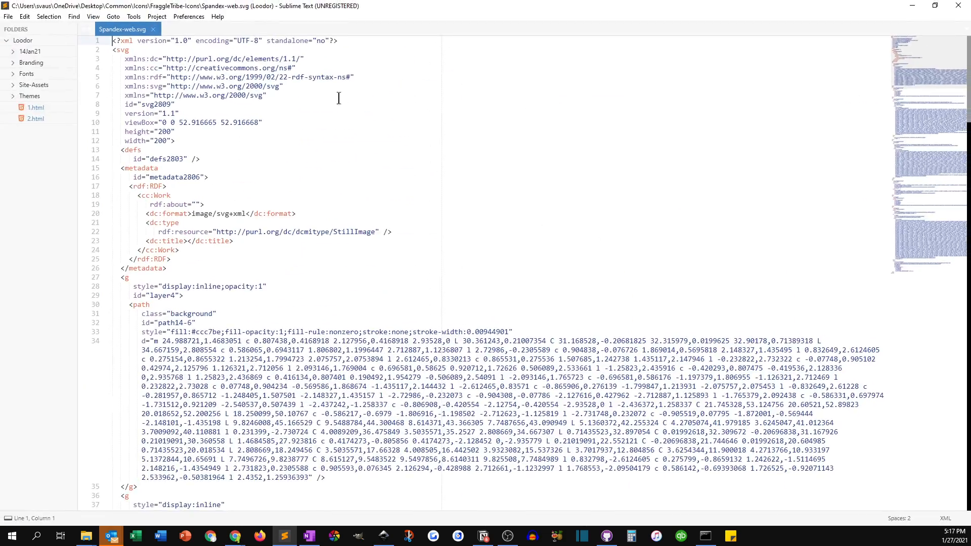
{"action": "scroll", "coordinate": [269, 216], "scroll_direction": "down", "scroll_amount": 20}
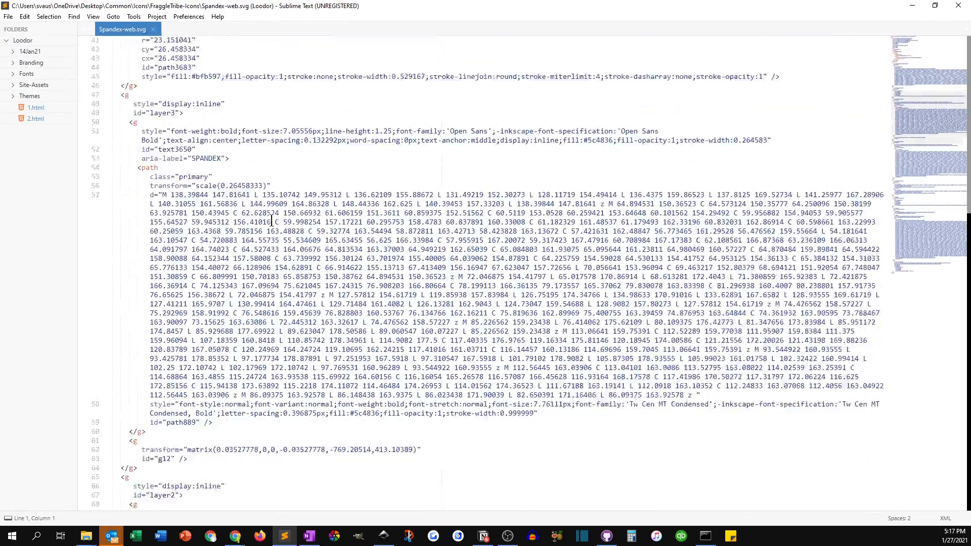
{"action": "scroll", "coordinate": [267, 222], "scroll_direction": "down", "scroll_amount": 1}
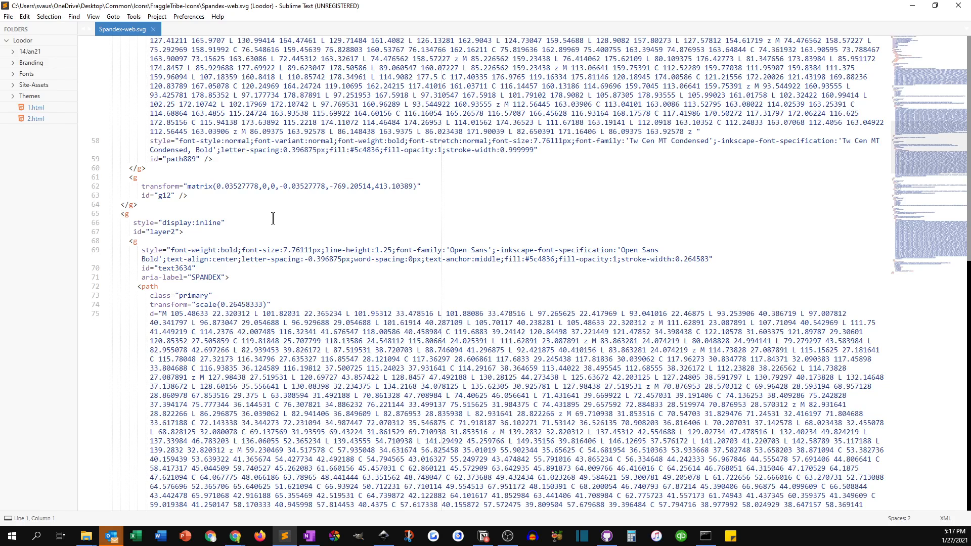
{"action": "left_click", "coordinate": [913, 10]}
{"action": "left_click", "coordinate": [913, 9]}
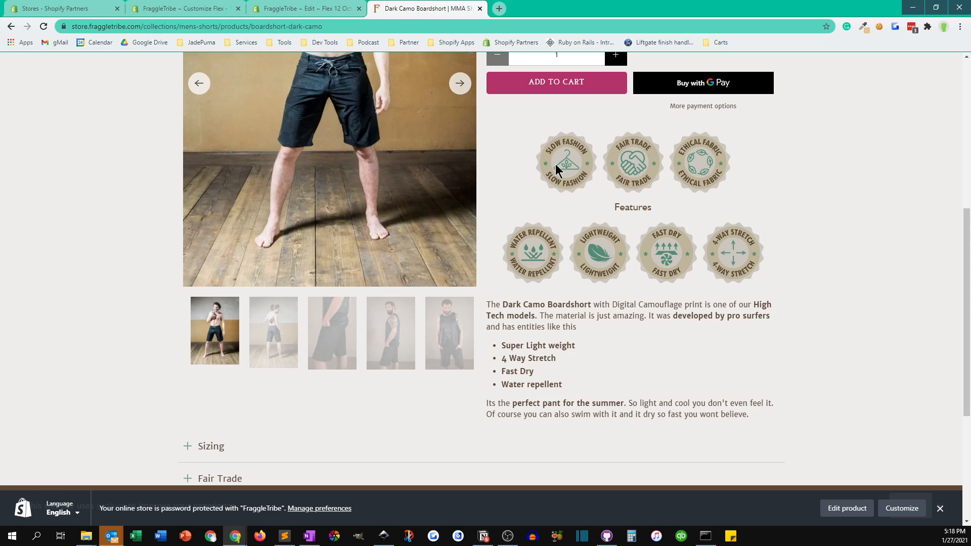
- Select all the SVG code of the 4-way-stretch.liquid snippet in the theme code editor and compare it with Spandex-web.svg in Sublime Text
{"action": "left_click", "coordinate": [293, 10]}
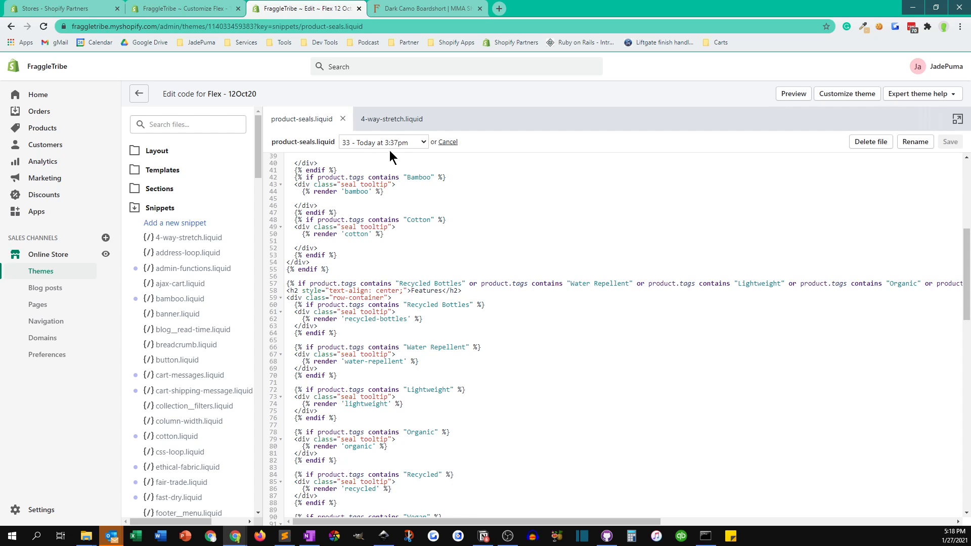
{"action": "left_click", "coordinate": [388, 121]}
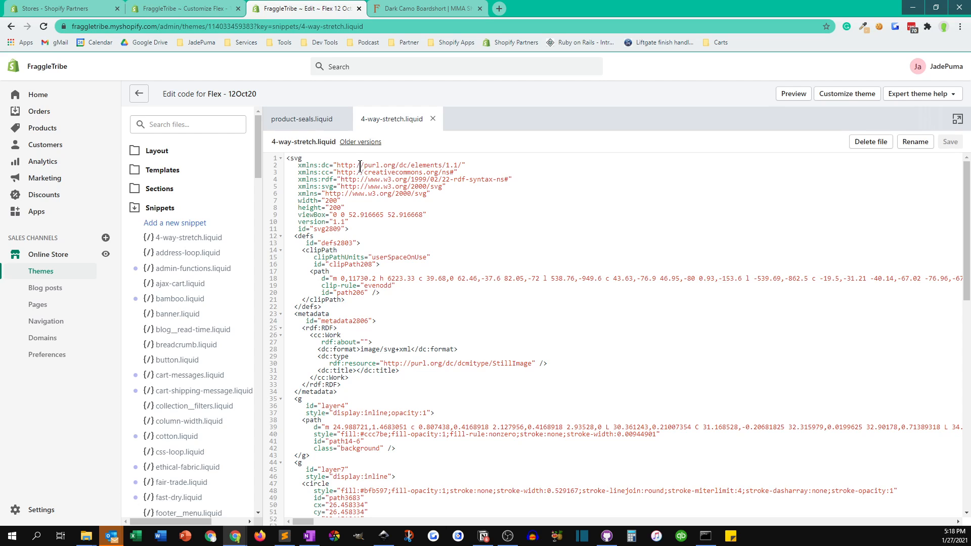
{"action": "left_click_drag", "start_coordinate": [286, 162], "coordinate": [543, 511]}
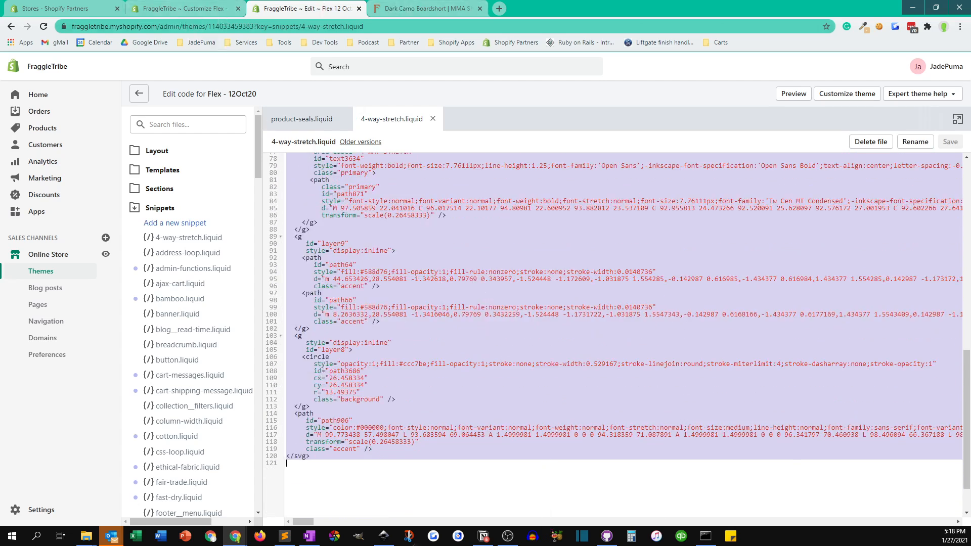
{"action": "left_click", "coordinate": [285, 536]}
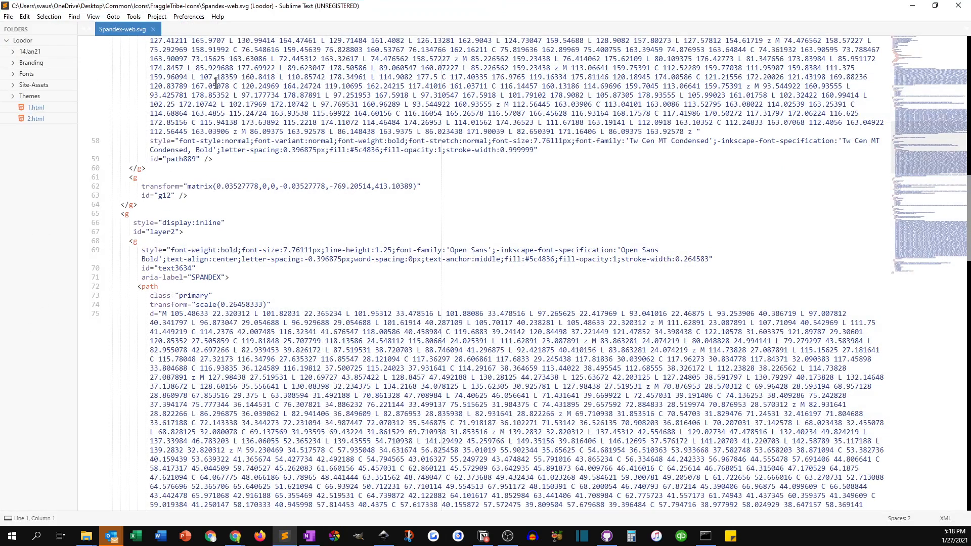
{"action": "left_click", "coordinate": [913, 6]}
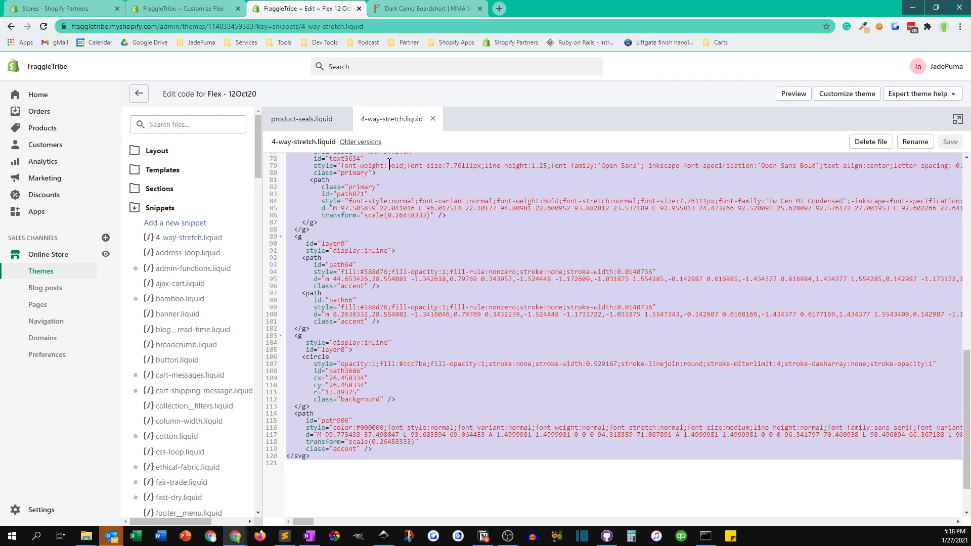
- Review the tag conditions in product-seals.liquid and highlight the line that renders the '4-way-stretch' snippet
{"action": "left_click", "coordinate": [310, 120]}
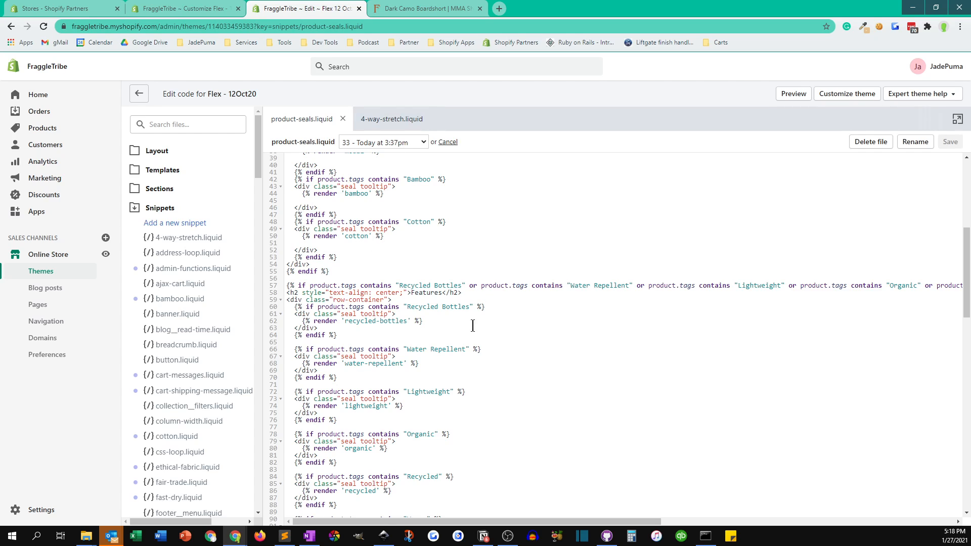
{"action": "scroll", "coordinate": [472, 326], "scroll_direction": "down", "scroll_amount": 7}
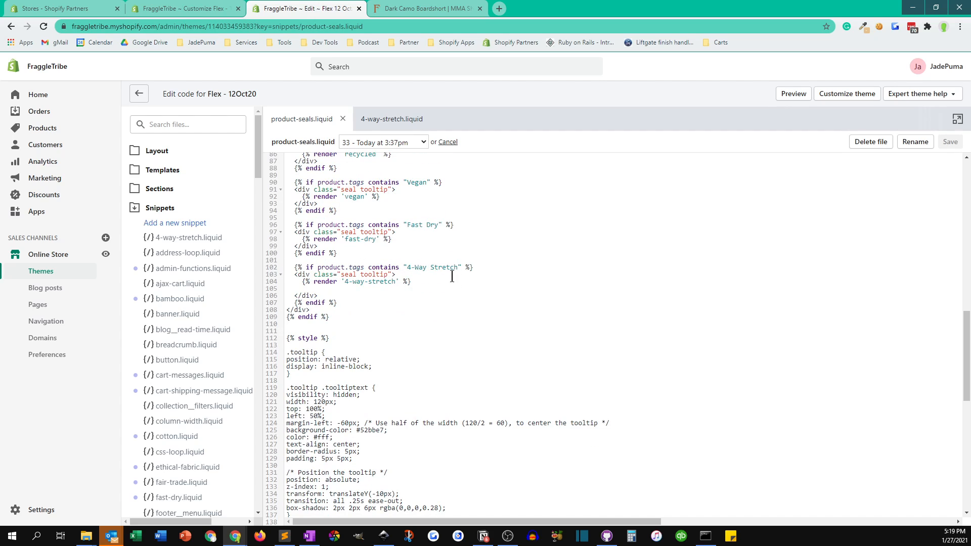
{"action": "left_click_drag", "start_coordinate": [336, 282], "coordinate": [299, 282]}
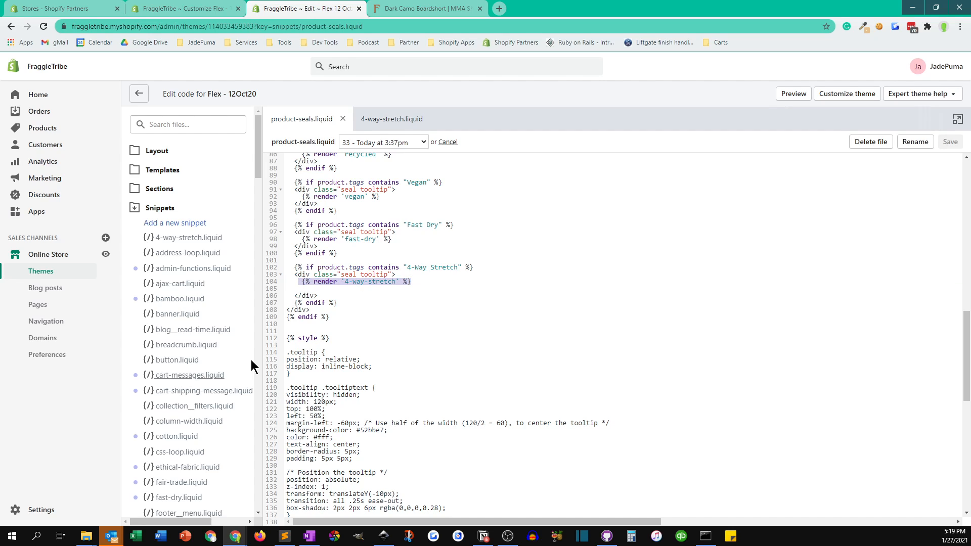
- Reopen the 4-way-stretch.liquid snippet and select its entire code
{"action": "left_click", "coordinate": [162, 220]}
{"action": "left_click", "coordinate": [402, 121]}
{"action": "key", "text": "ctrl+a"}
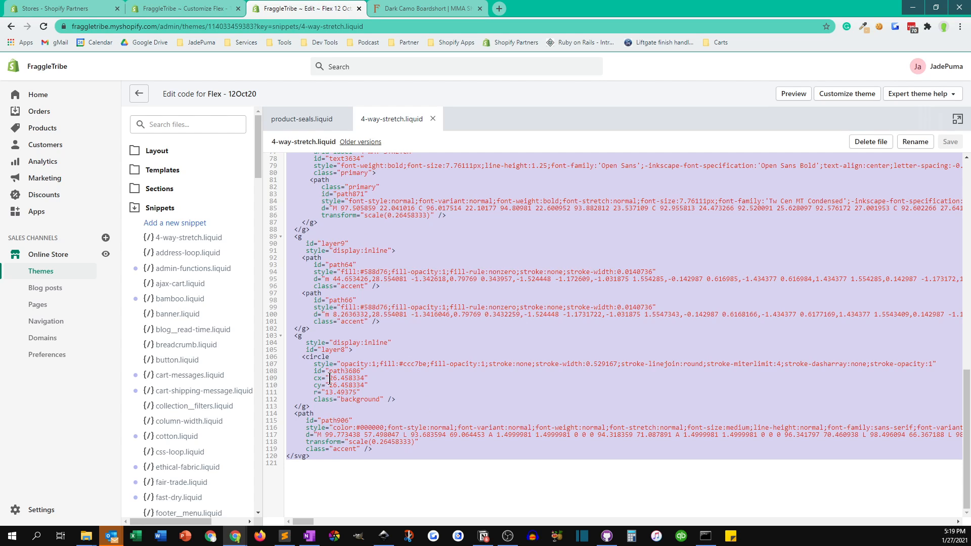
- Switch to Spandex-web.svg in Inkscape and select the seal's scalloped outer edge and its tan ring to examine their groups
{"action": "left_click", "coordinate": [346, 423]}
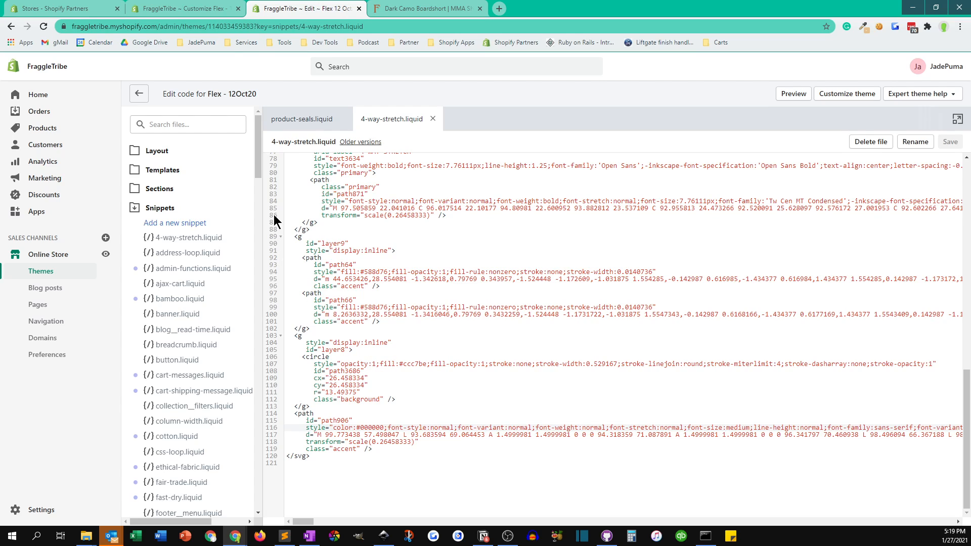
{"action": "left_click", "coordinate": [201, 9]}
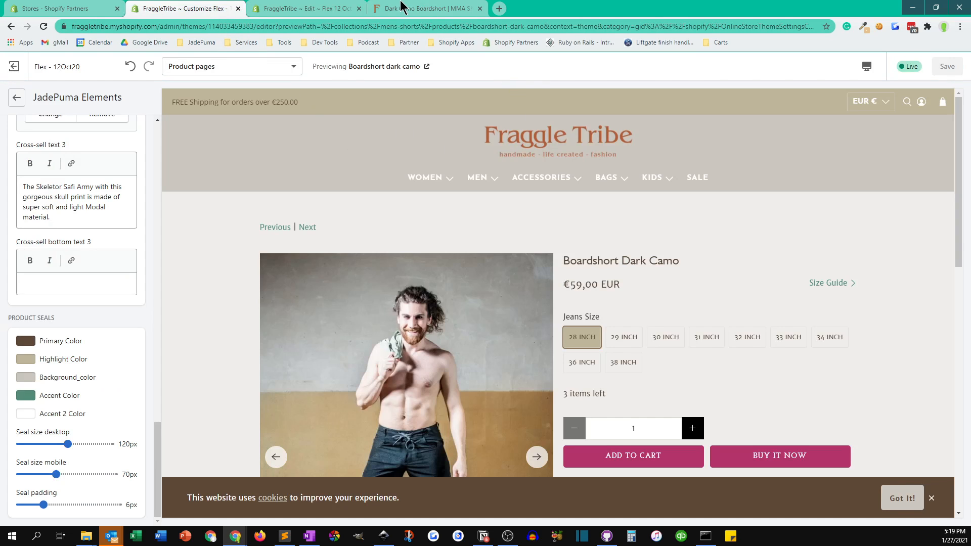
{"action": "left_click", "coordinate": [384, 536]}
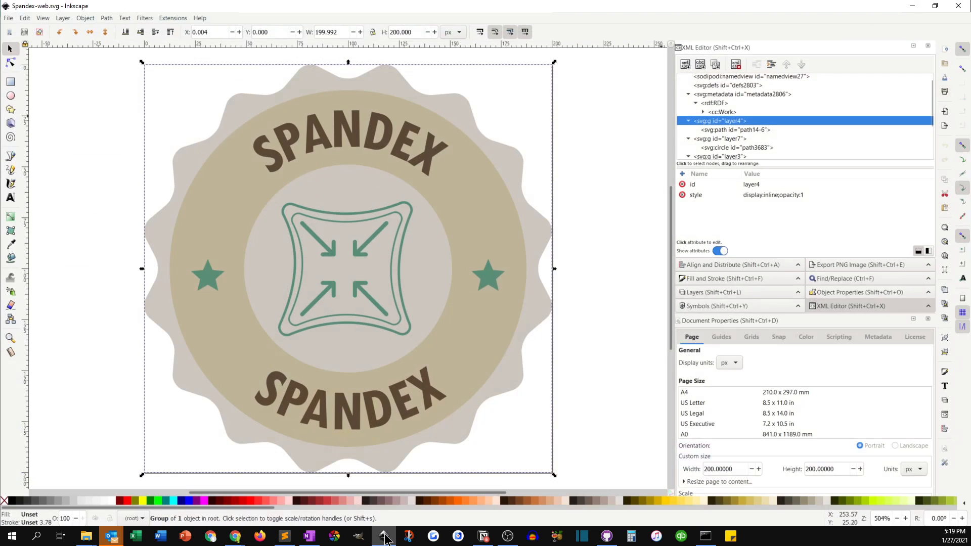
{"action": "left_click", "coordinate": [512, 168]}
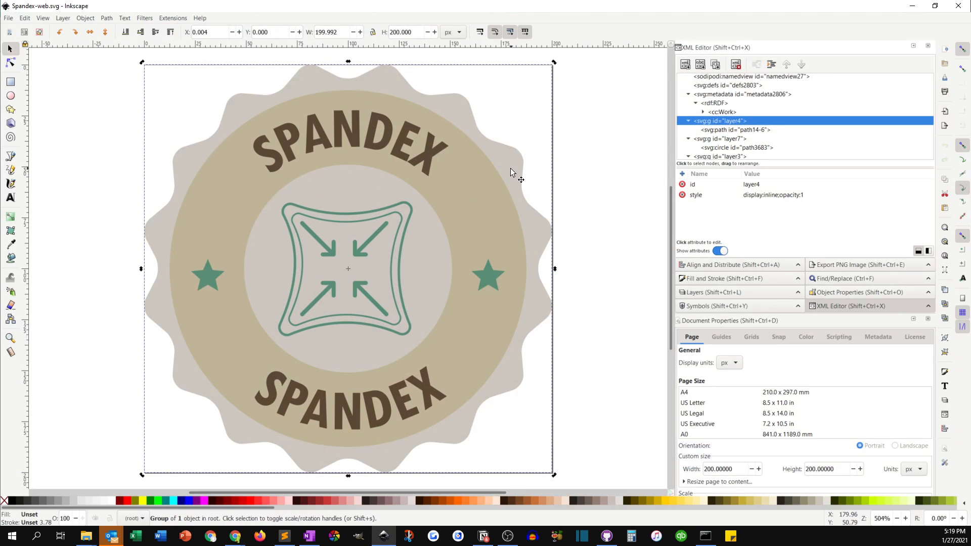
{"action": "left_click", "coordinate": [498, 228]}
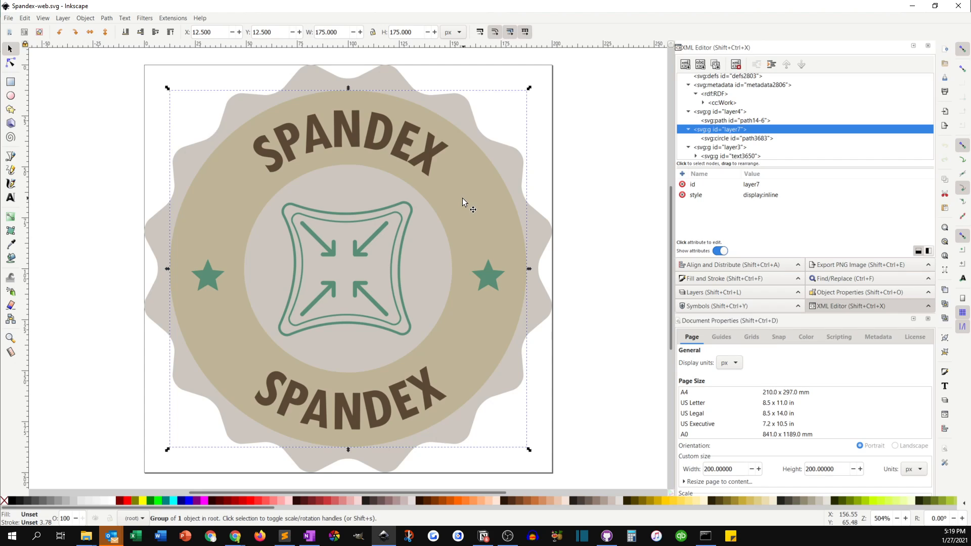
{"action": "left_click", "coordinate": [517, 166]}
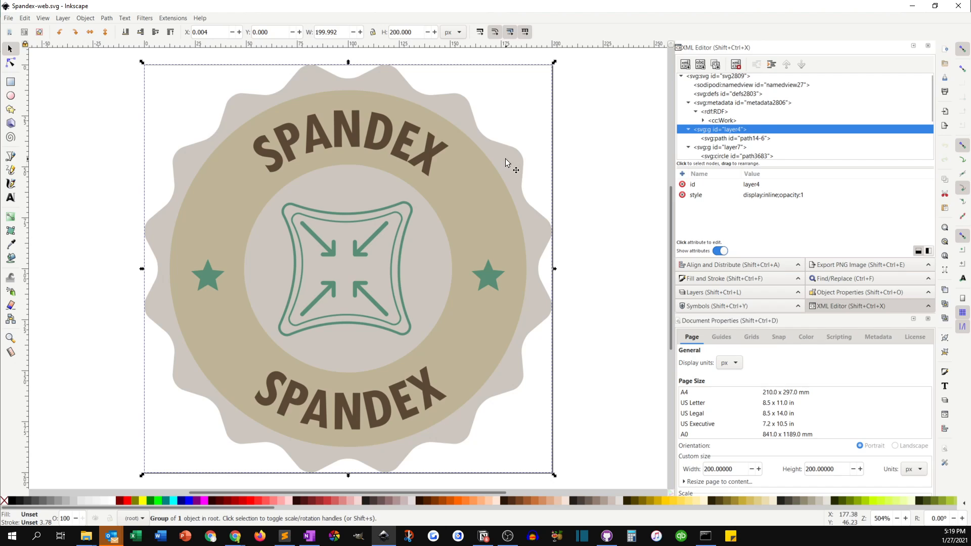
- Select path14-6 inside layer4 in the XML structure and inspect its class attribute
{"action": "left_click", "coordinate": [718, 138]}
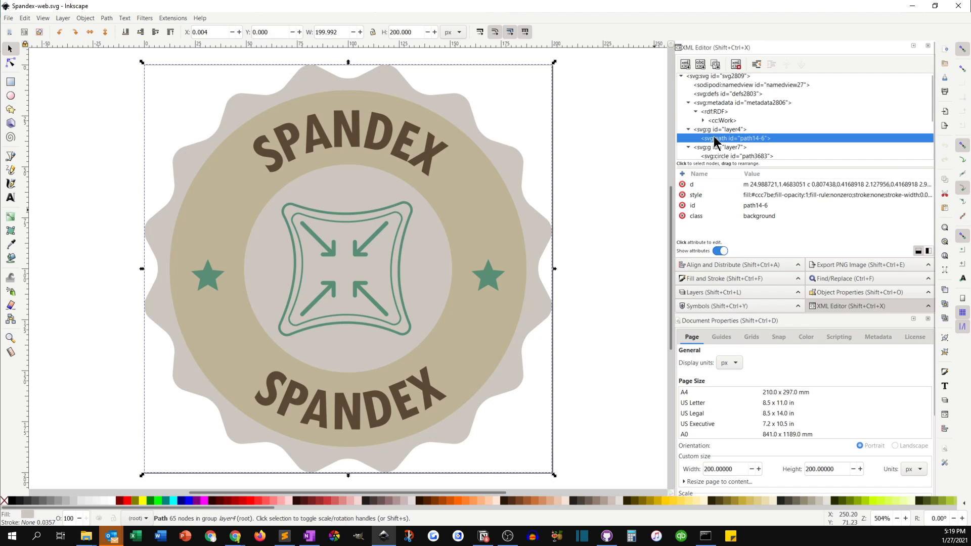
{"action": "left_click", "coordinate": [697, 219]}
{"action": "left_click", "coordinate": [698, 218]}
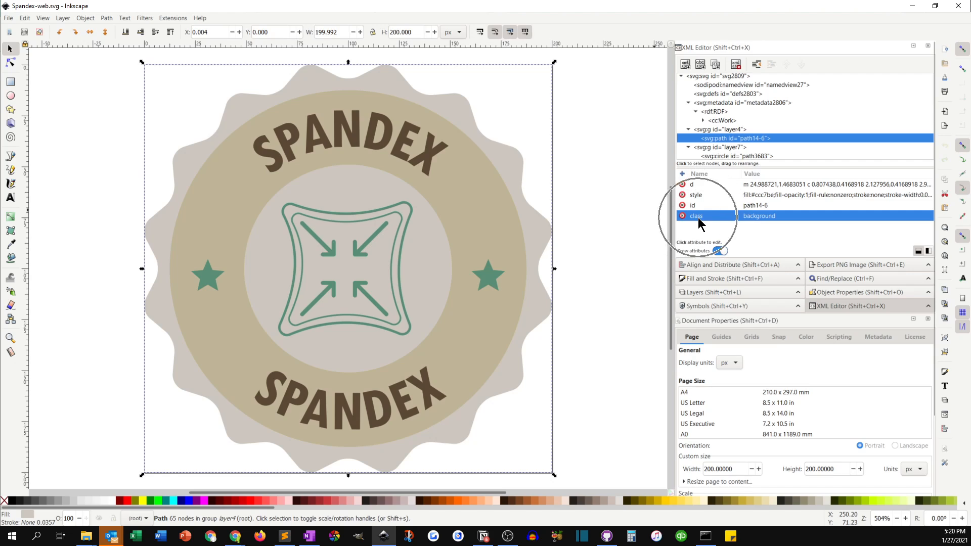
{"action": "key", "text": "ctrl"}
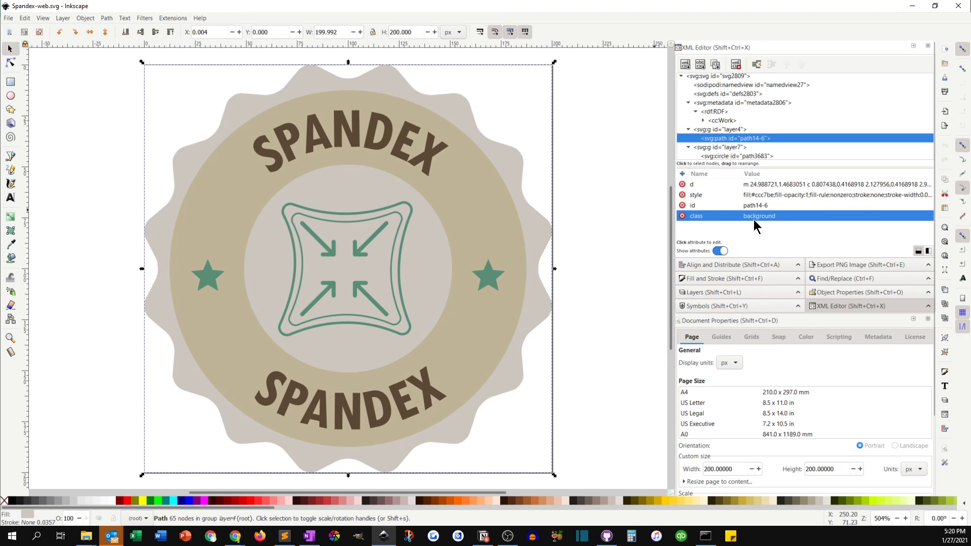
- View the seal SVG files in the FraggleTribe-Icons folder in File Explorer, and return to Spandex-web.svg in Inkscape
{"action": "left_click", "coordinate": [912, 6]}
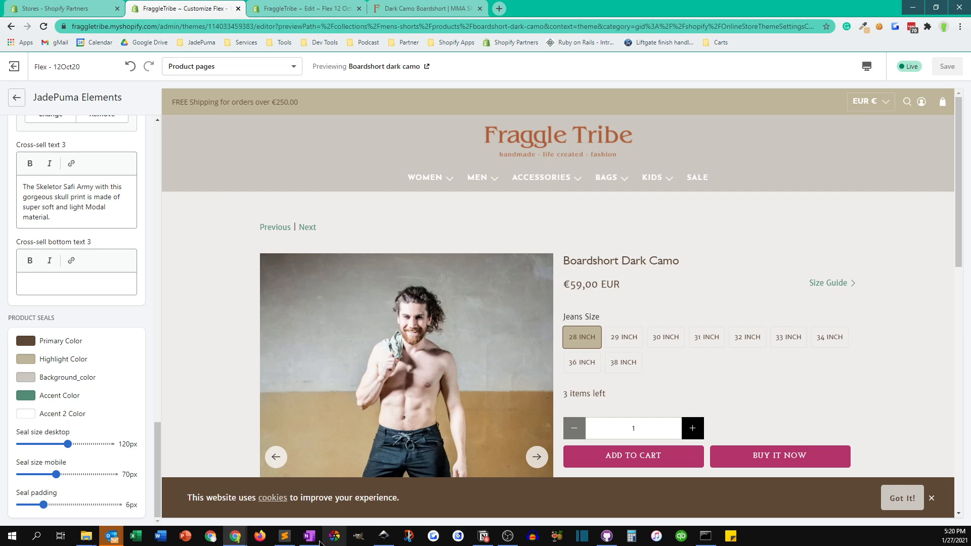
{"action": "left_click", "coordinate": [87, 537]}
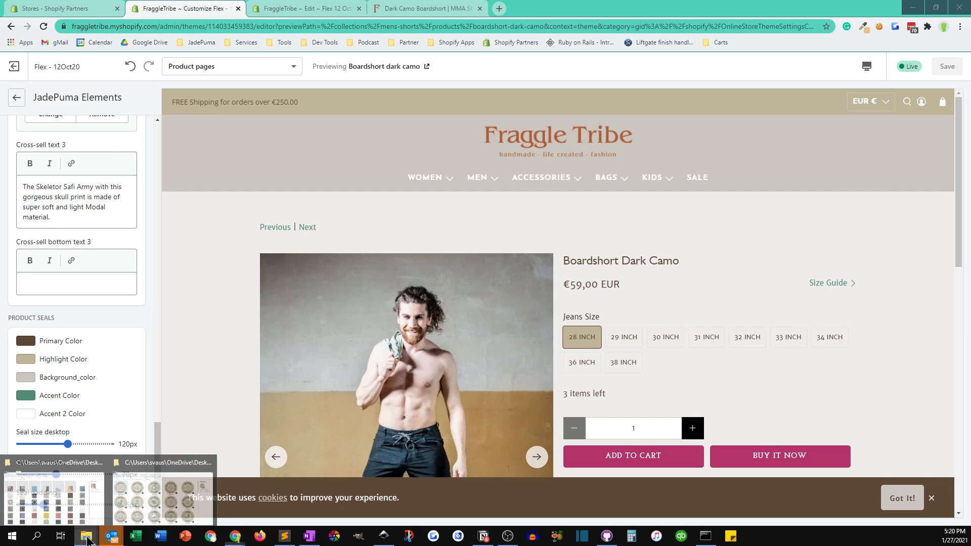
{"action": "left_click", "coordinate": [161, 503]}
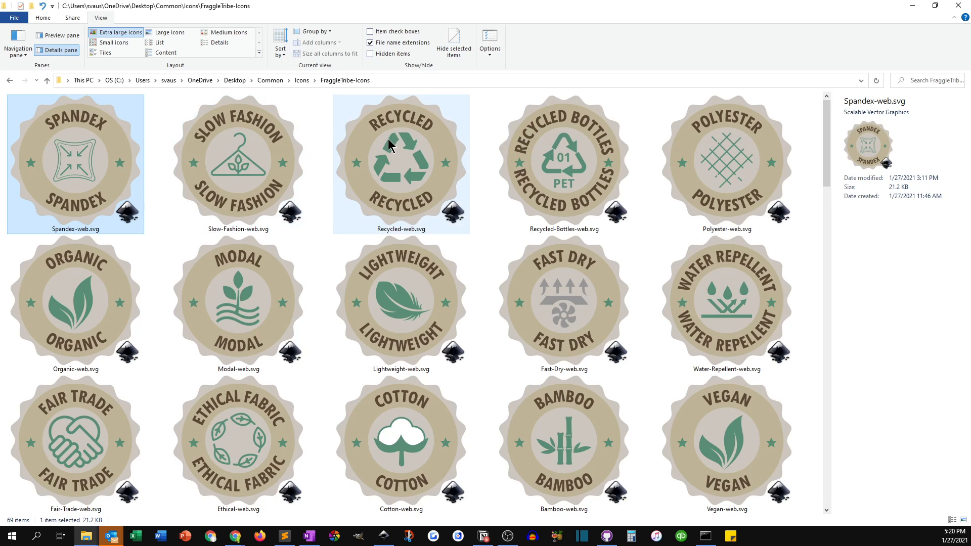
{"action": "key", "text": "Return"}
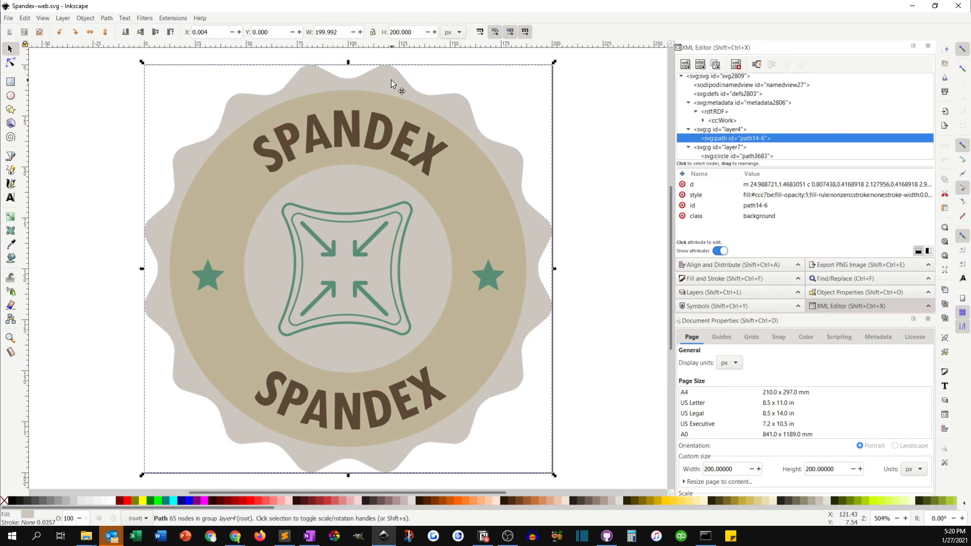
- Select the seal's scalloped outer edge and its right-hand star, and inspect the star's class attribute
{"action": "left_click", "coordinate": [393, 82]}
{"action": "left_click", "coordinate": [390, 78]}
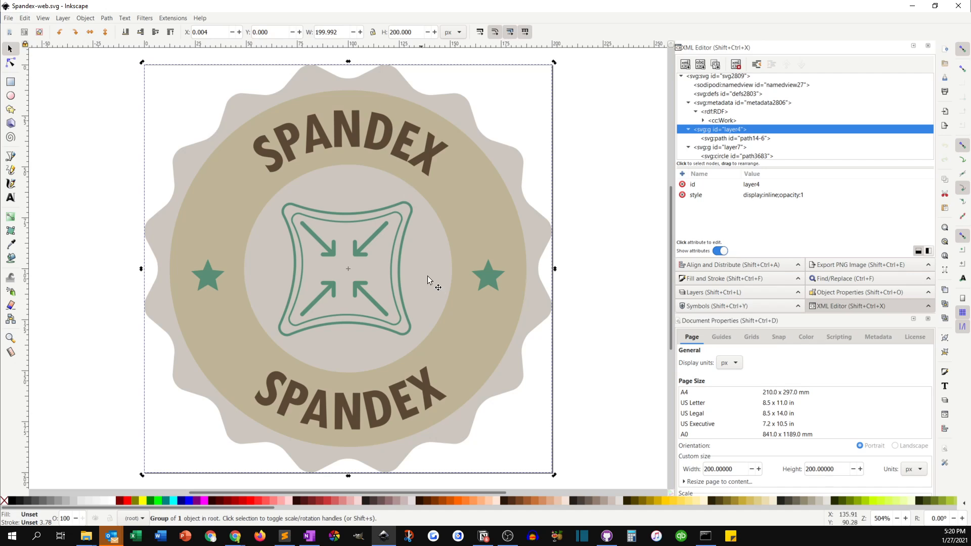
{"action": "left_click", "coordinate": [488, 279]}
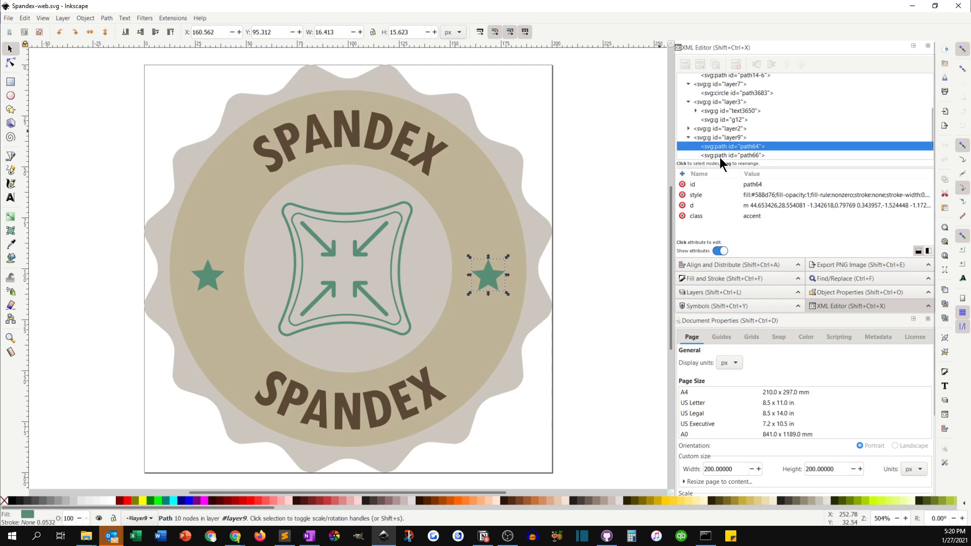
{"action": "left_click", "coordinate": [699, 216]}
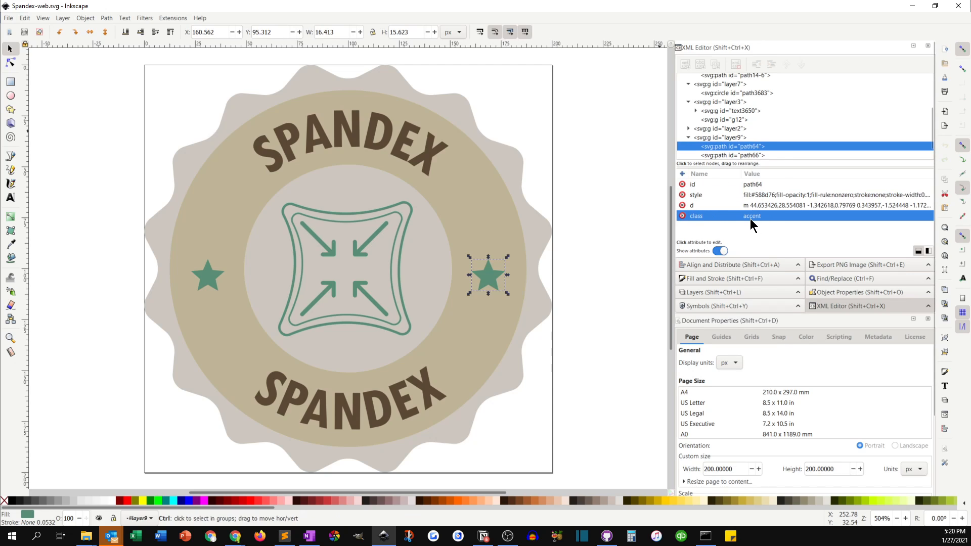
- Select the upper SPANDEX lettering, expand layer2 down to path873, and inspect that path's class attribute
{"action": "left_click", "coordinate": [396, 148]}
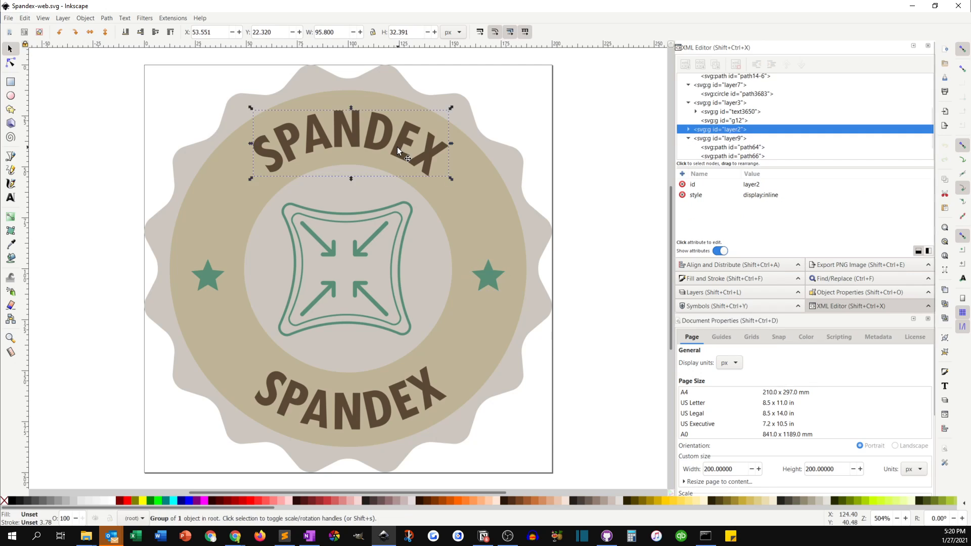
{"action": "left_click", "coordinate": [689, 130]}
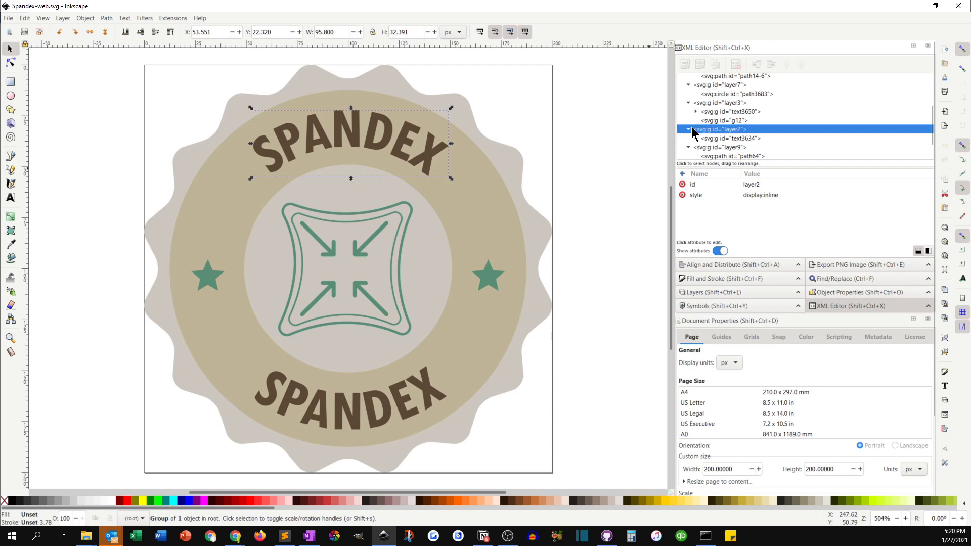
{"action": "left_click", "coordinate": [697, 140]}
{"action": "left_click", "coordinate": [696, 139]}
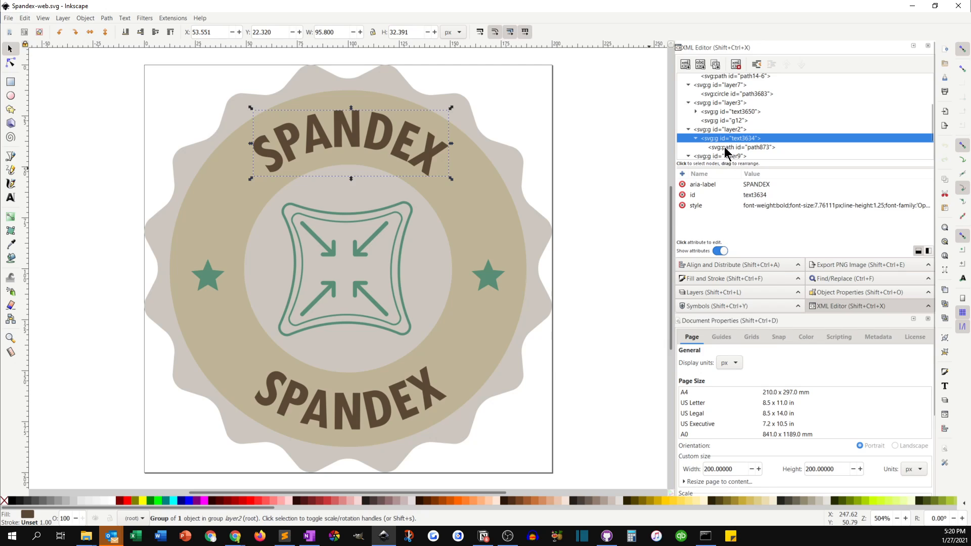
{"action": "left_click", "coordinate": [726, 148]}
{"action": "left_click", "coordinate": [752, 229]}
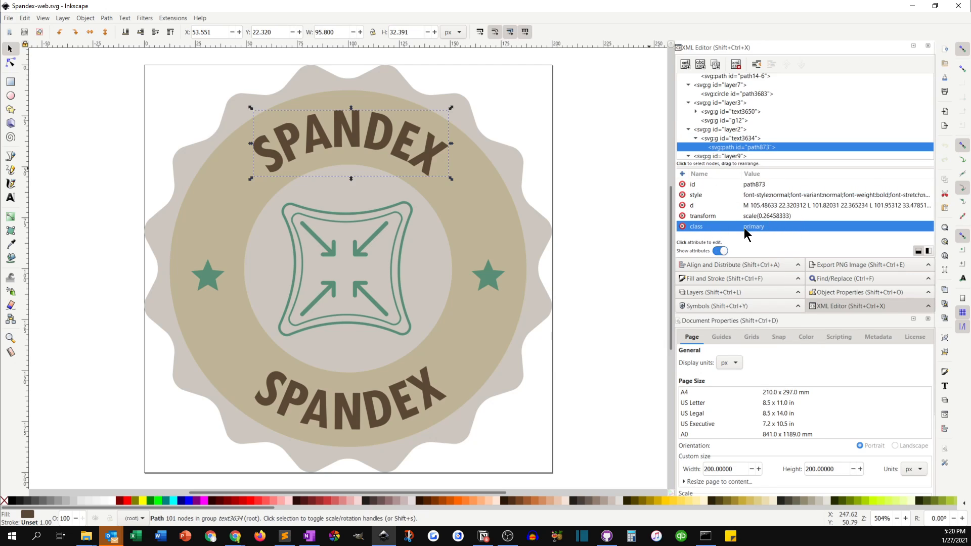
- Examine the attributes of the tan ring's circle path3683 in layer7, and return to the Shopify theme customizer in Chrome
{"action": "left_click", "coordinate": [236, 353]}
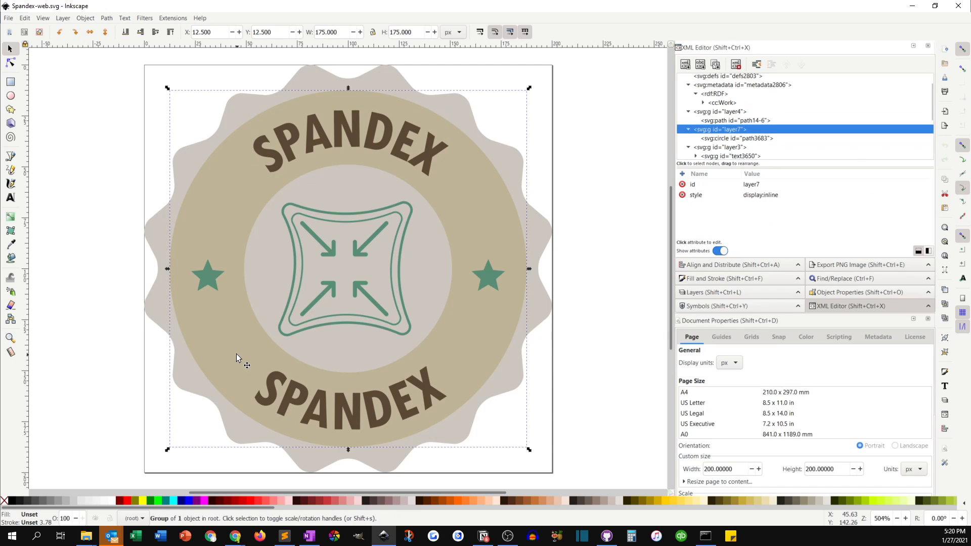
{"action": "left_click", "coordinate": [710, 138]}
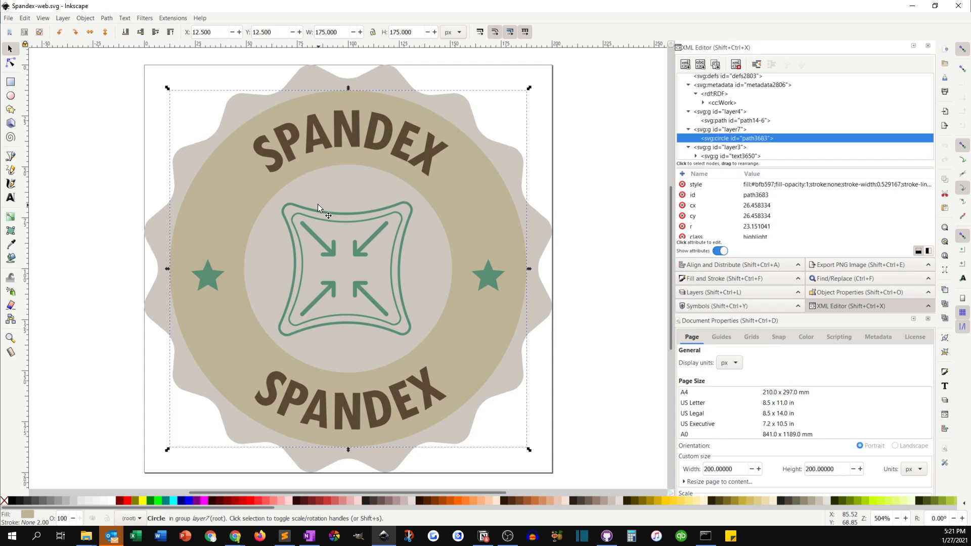
{"action": "left_click", "coordinate": [912, 5]}
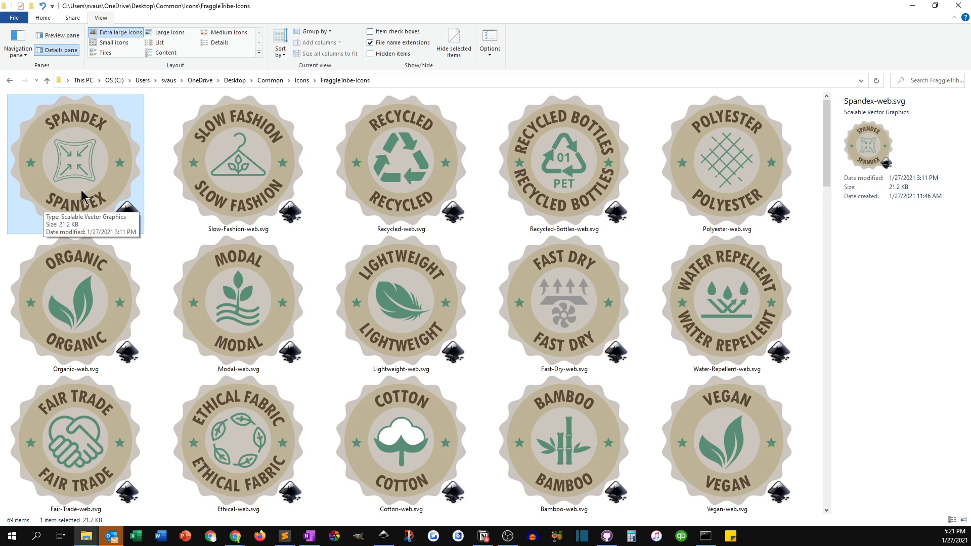
{"action": "left_click", "coordinate": [912, 7]}
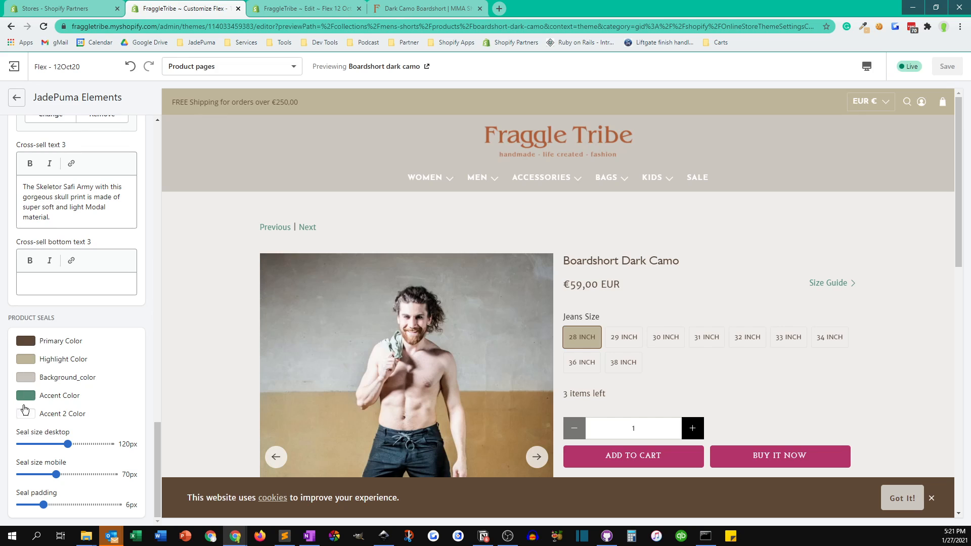
- Search the store preview for "cotton", open the Butterfly Top product and bring its Cotton seal into view
{"action": "scroll", "coordinate": [575, 363], "scroll_direction": "down", "scroll_amount": 7}
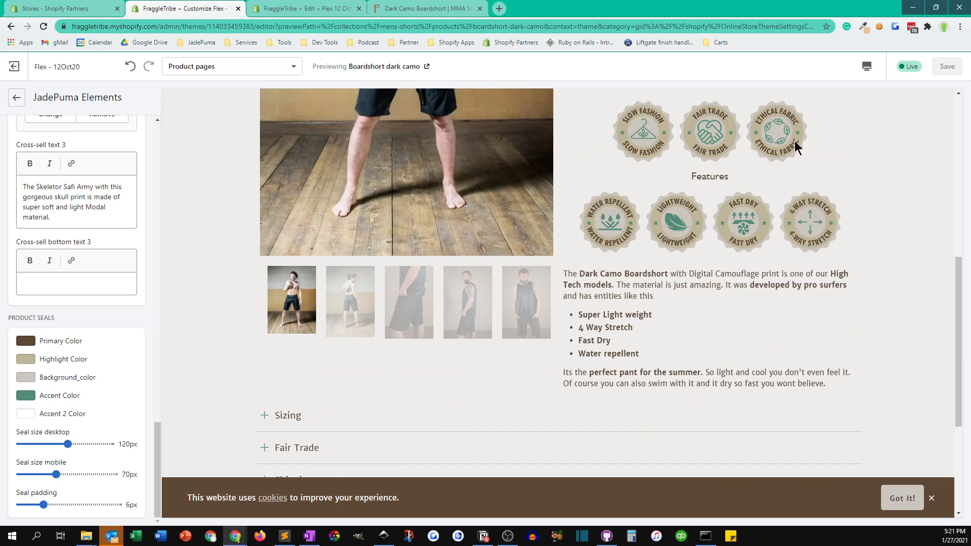
{"action": "scroll", "coordinate": [724, 287], "scroll_direction": "up", "scroll_amount": 8}
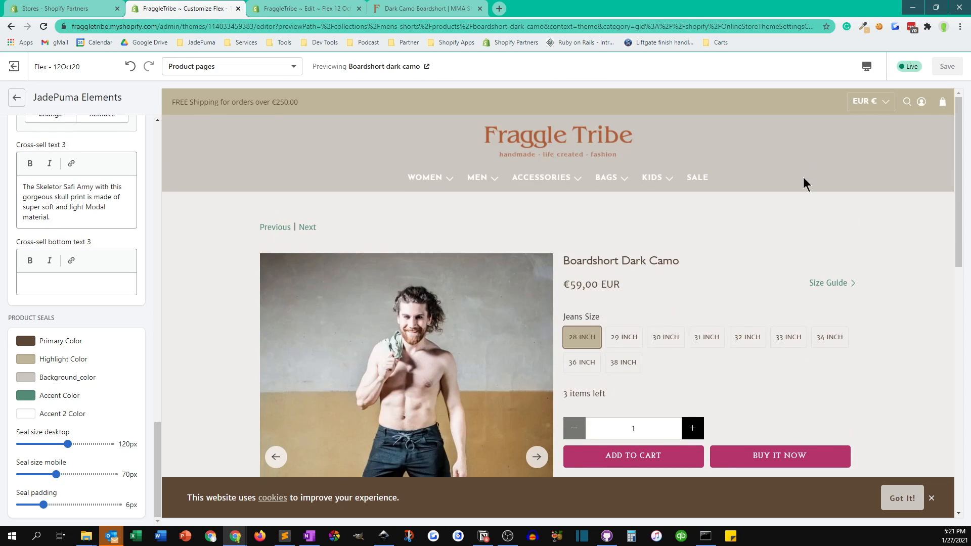
{"action": "left_click", "coordinate": [900, 101]}
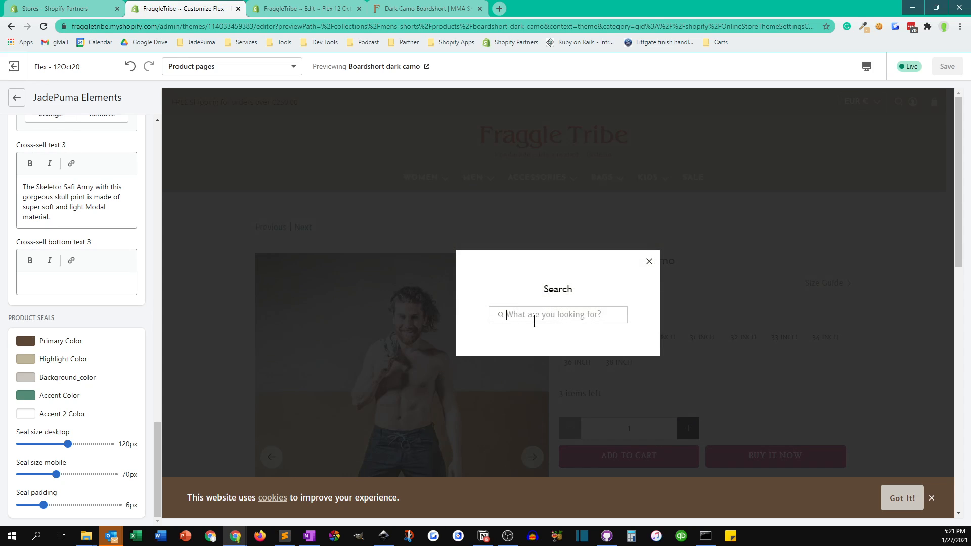
{"action": "type", "text": "cotton"}
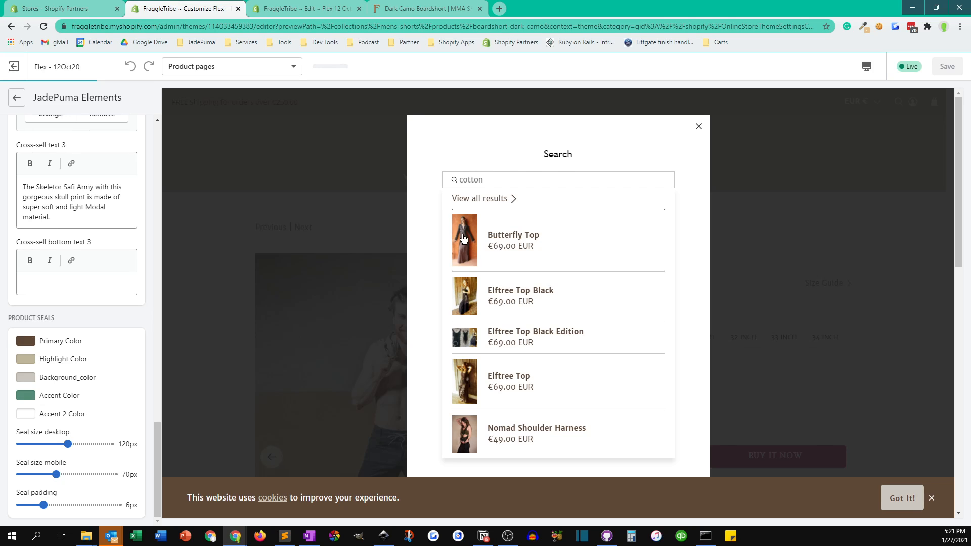
{"action": "left_click", "coordinate": [554, 239]}
{"action": "scroll", "coordinate": [658, 334], "scroll_direction": "down", "scroll_amount": 5}
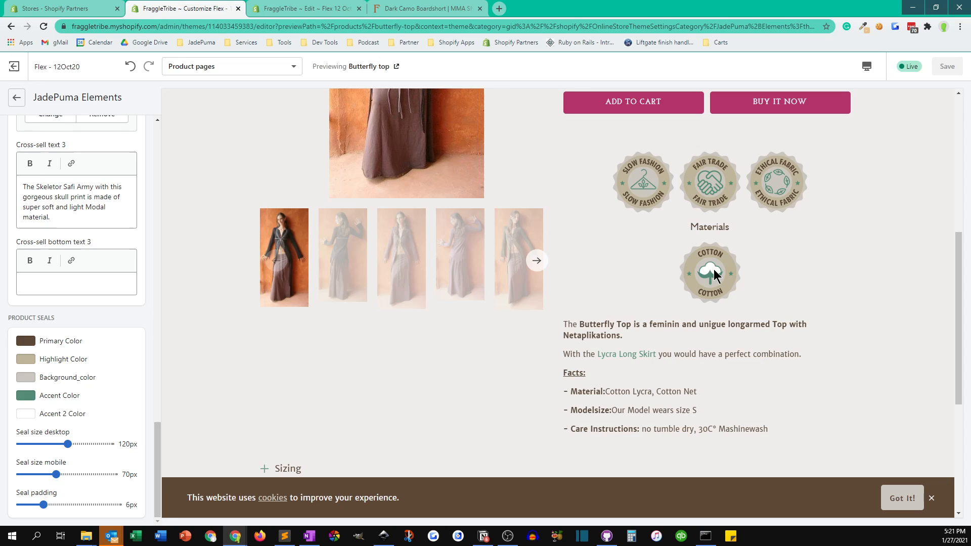
- Set the product seals' Accent 2 Color to the currently used magenta #B0356A
{"action": "left_click", "coordinate": [28, 414]}
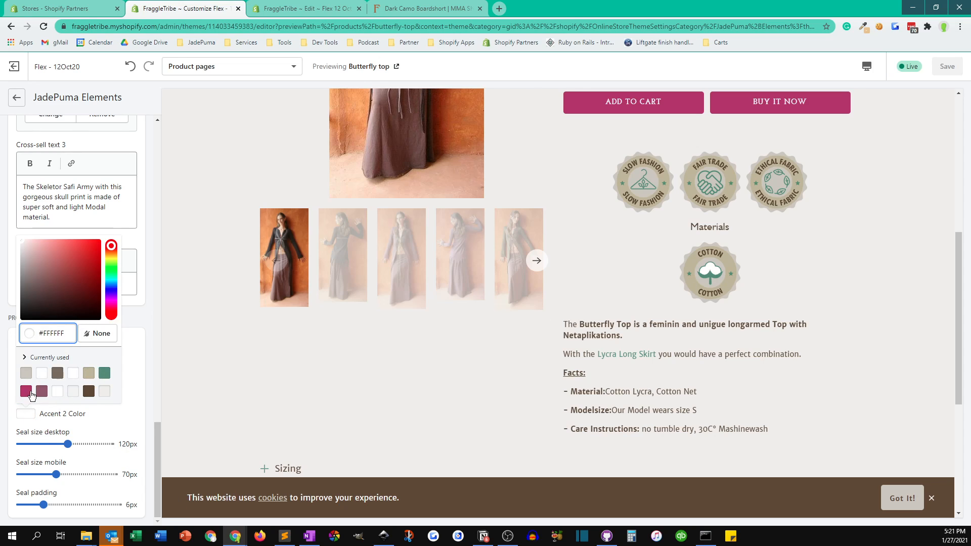
{"action": "left_click", "coordinate": [28, 392]}
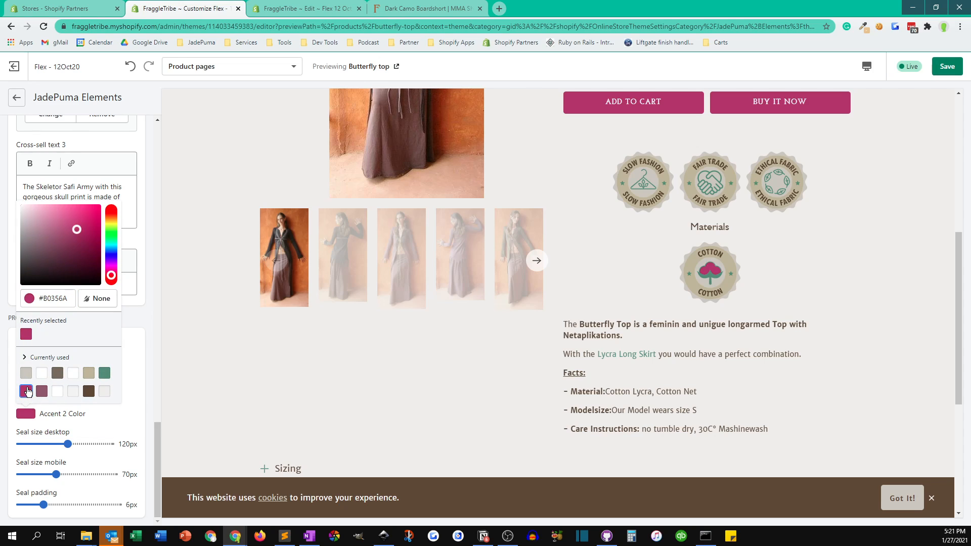